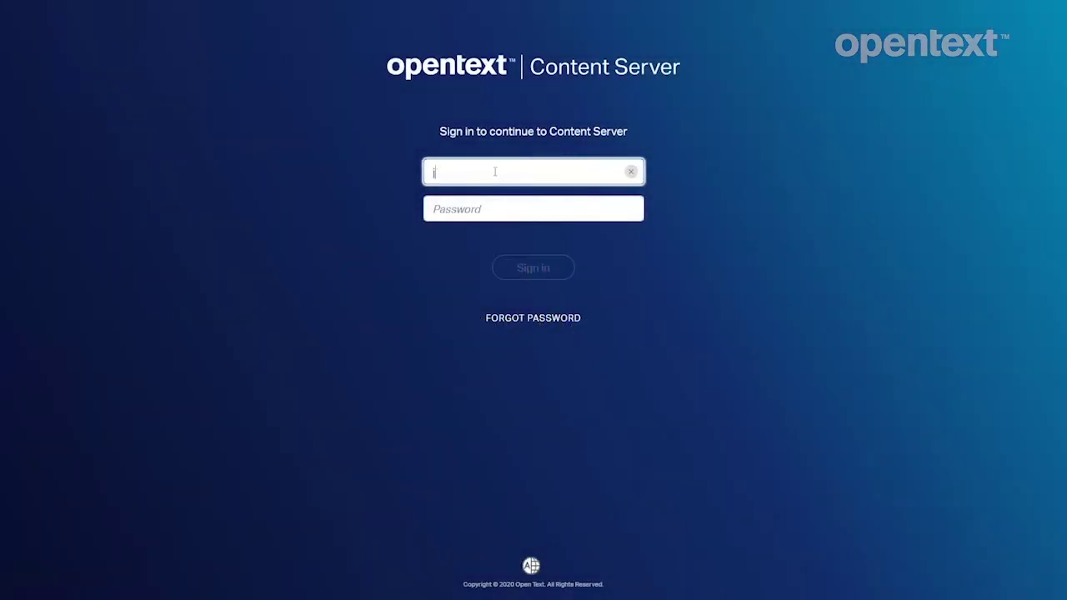
# Sign in to Content Server with the account password.
pyautogui.click(445, 209)
pyautogui.write('••')
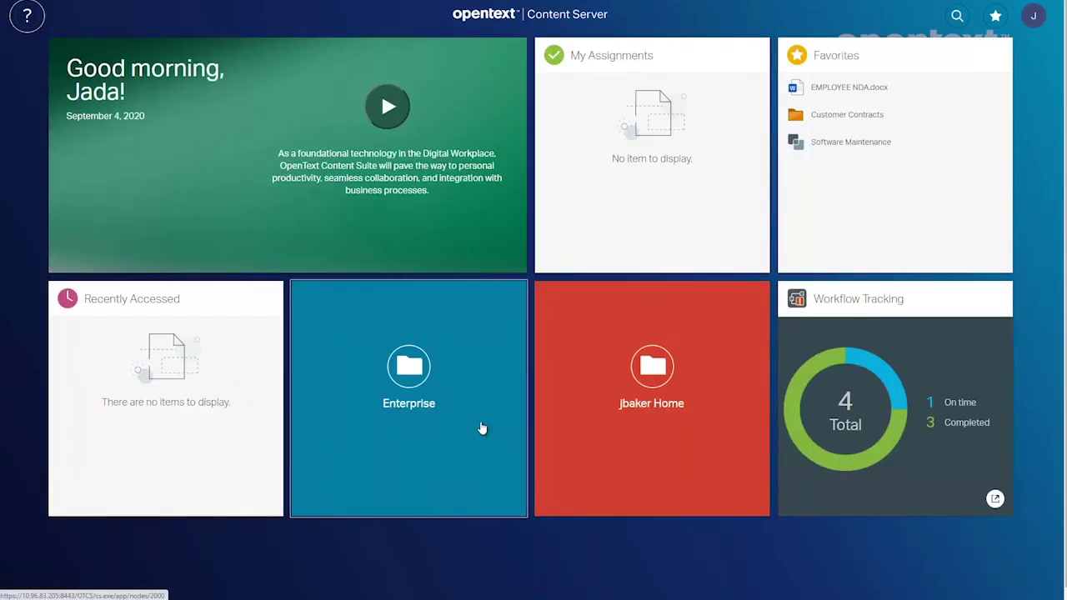
# Go to the 03 HR folder under Documents in the Software Maintenance workspace.
pyautogui.click(819, 148)
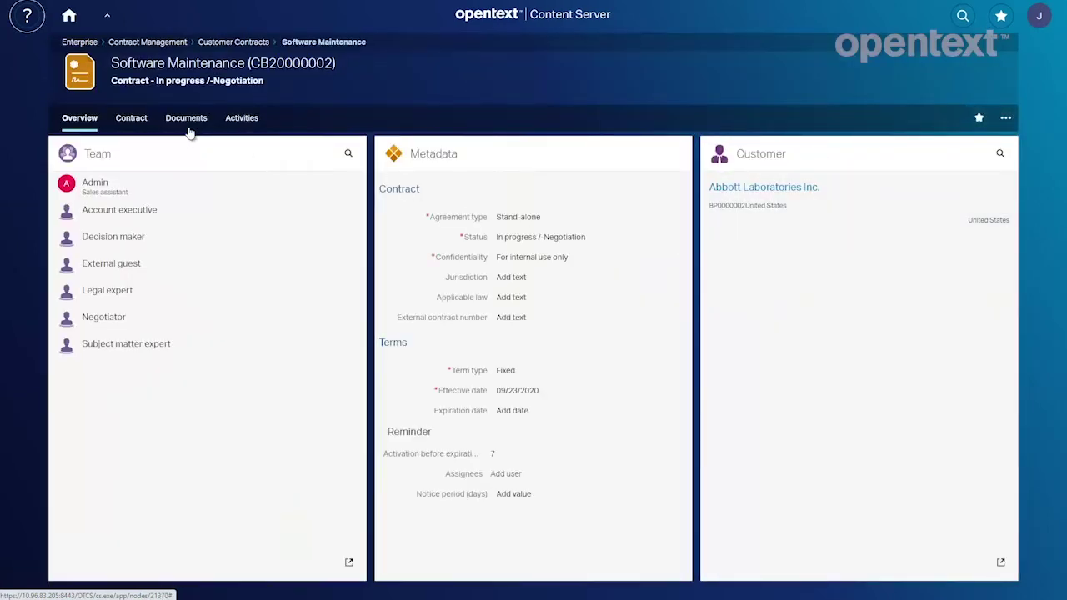
pyautogui.click(186, 117)
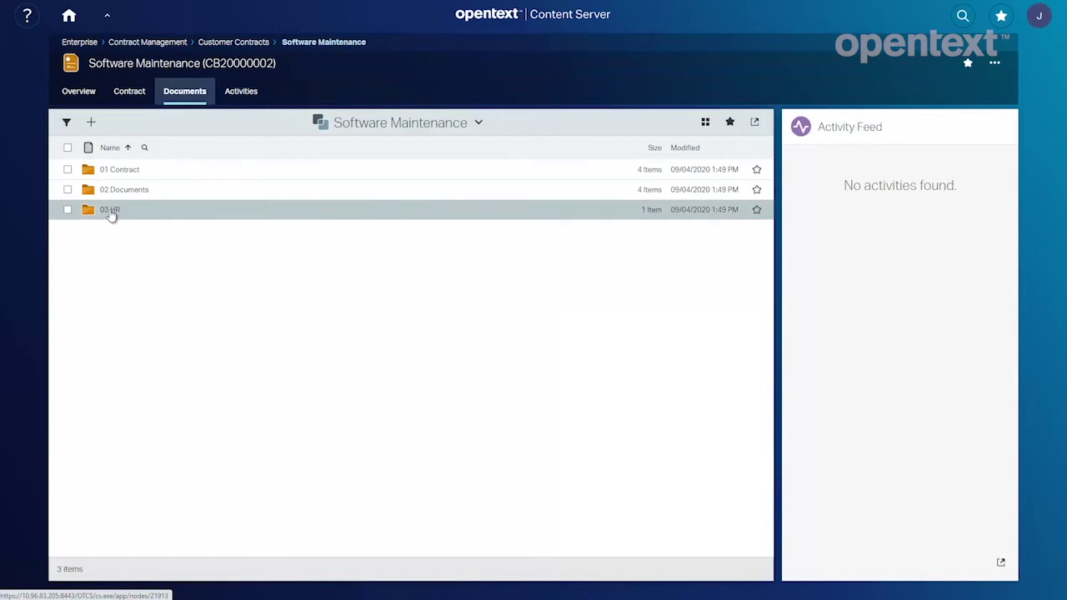
pyautogui.click(110, 211)
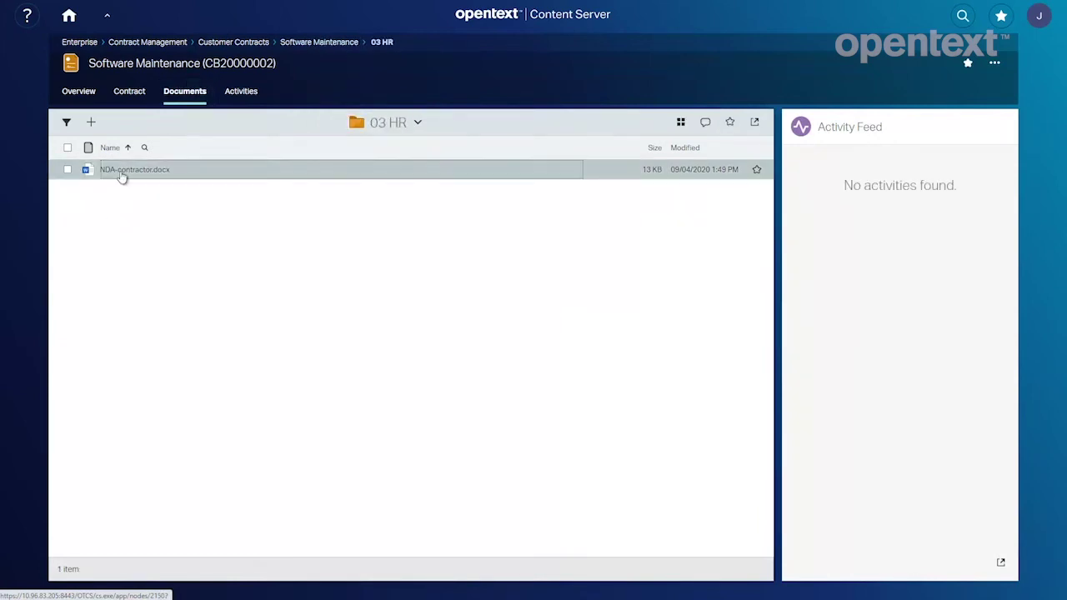
# Start the Signing with Core Signature workflow on NDA-contractor.docx.
pyautogui.click(361, 171)
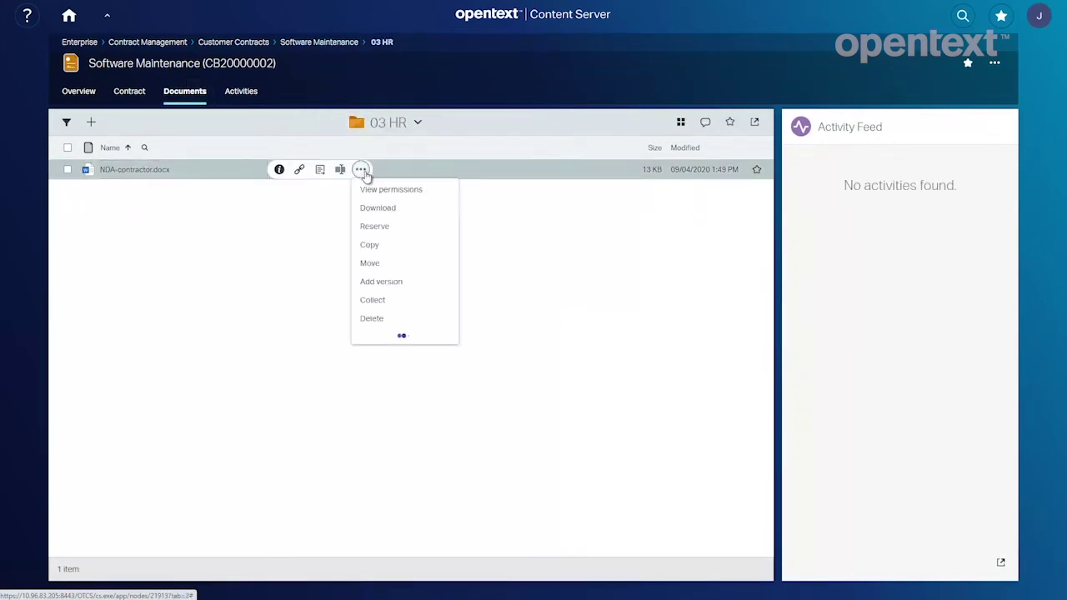
pyautogui.click(395, 337)
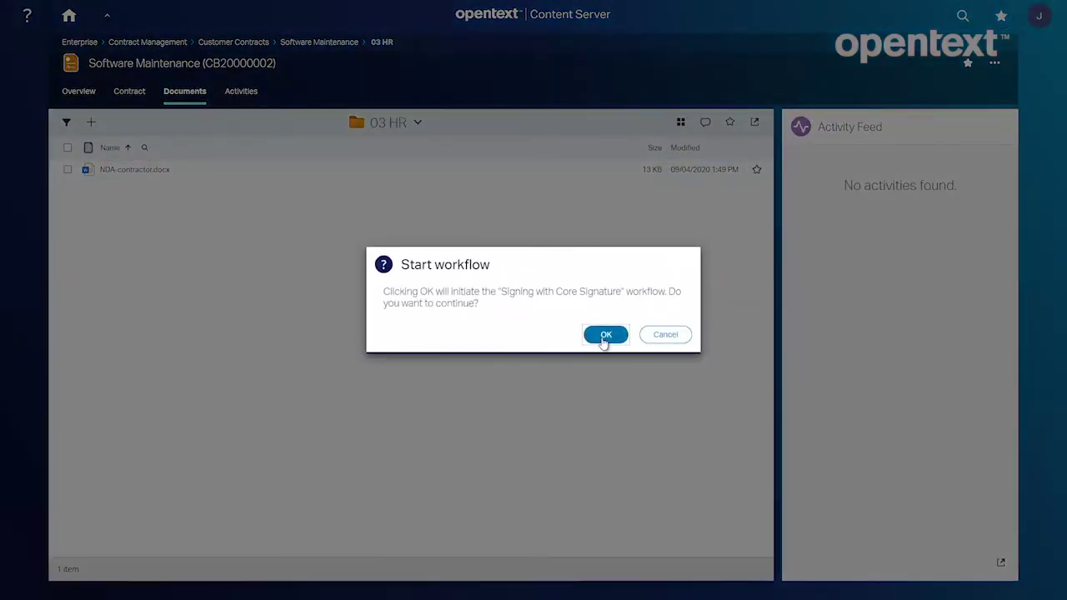
pyautogui.click(604, 335)
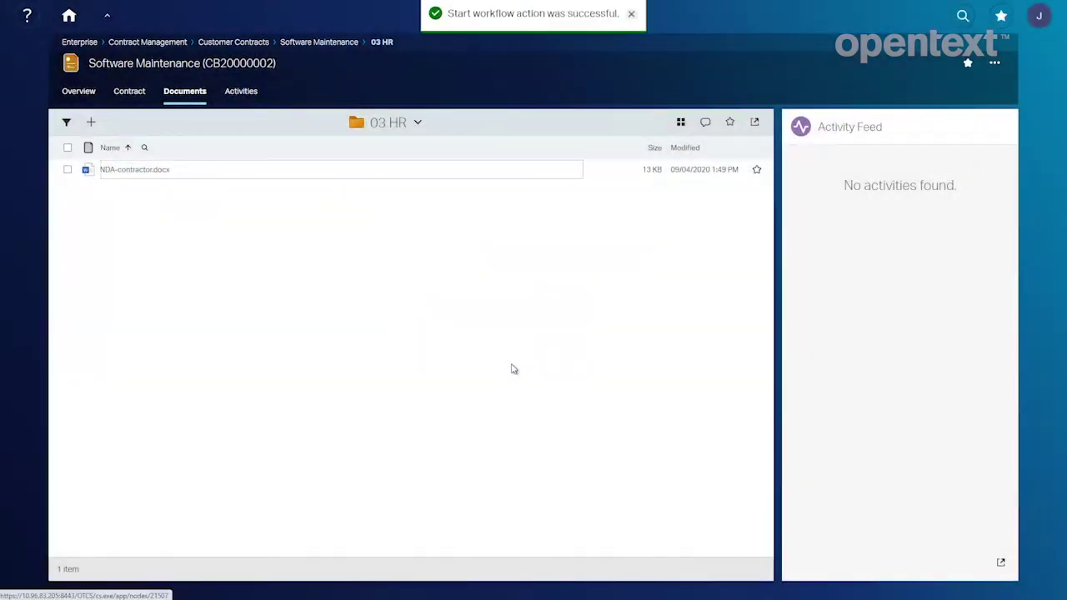
# Open the Signing with Core Signature assignment from the workspace's Activities.
pyautogui.click(631, 14)
pyautogui.click(232, 95)
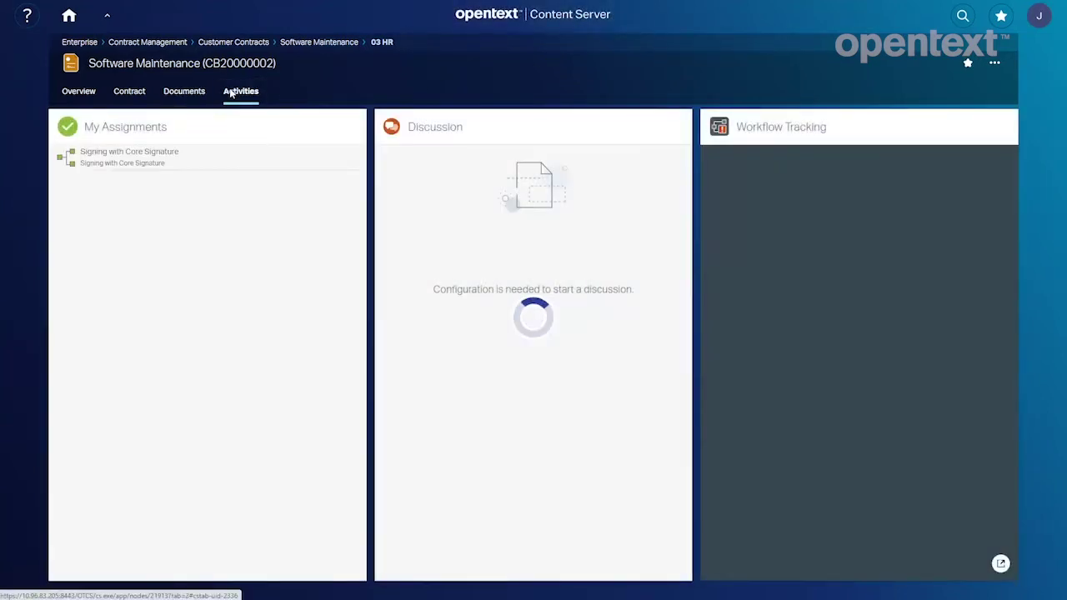
pyautogui.click(121, 163)
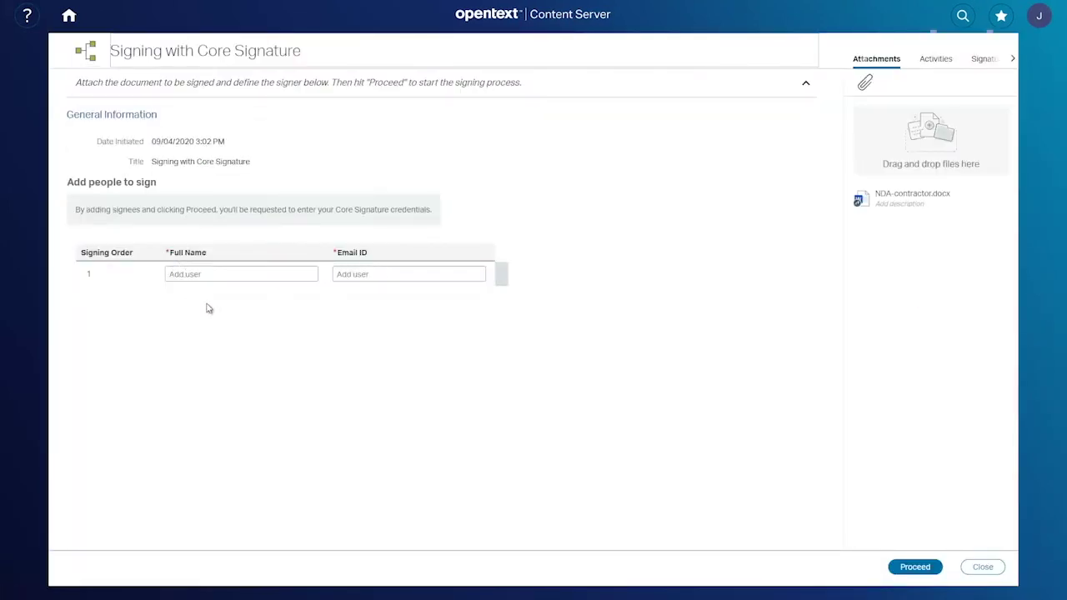
# Enter the contractor's full name and e-mail as first signer, then proceed.
pyautogui.click(208, 276)
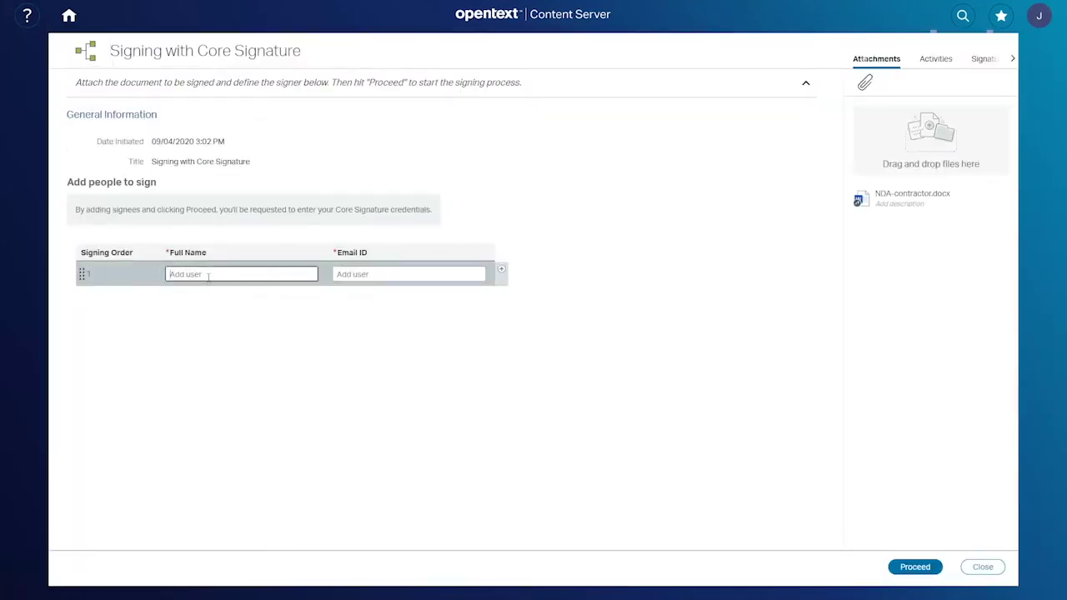
pyautogui.click(357, 274)
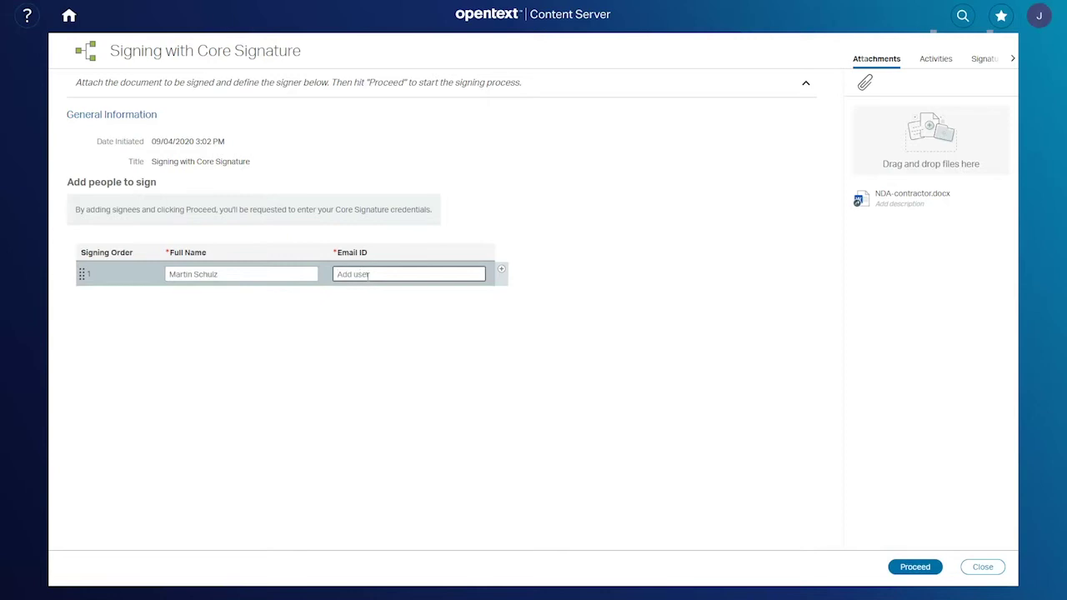
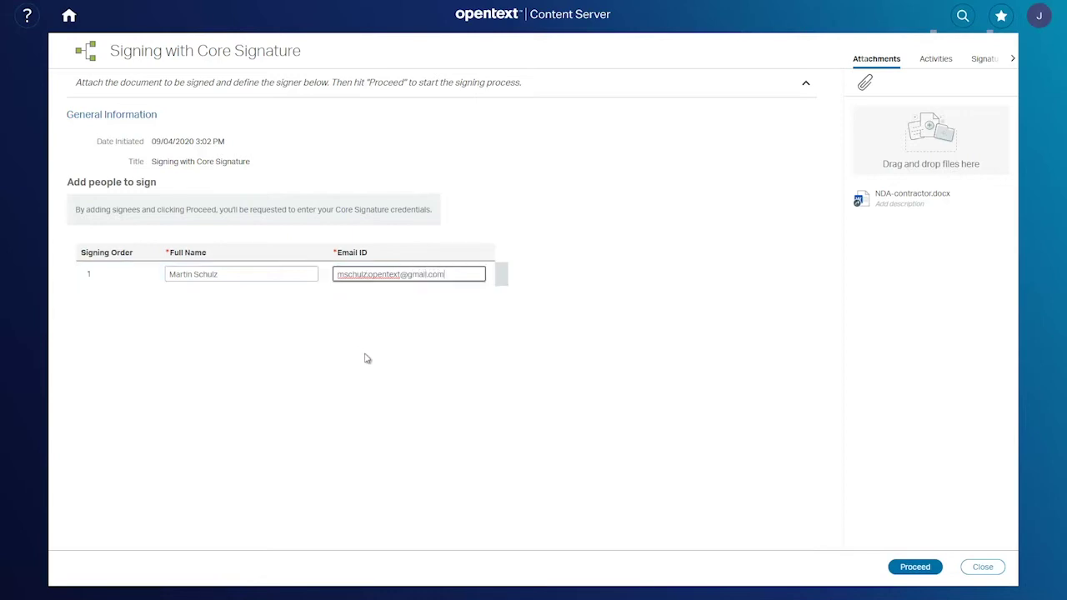
pyautogui.hotkey('ctrl', 'a')
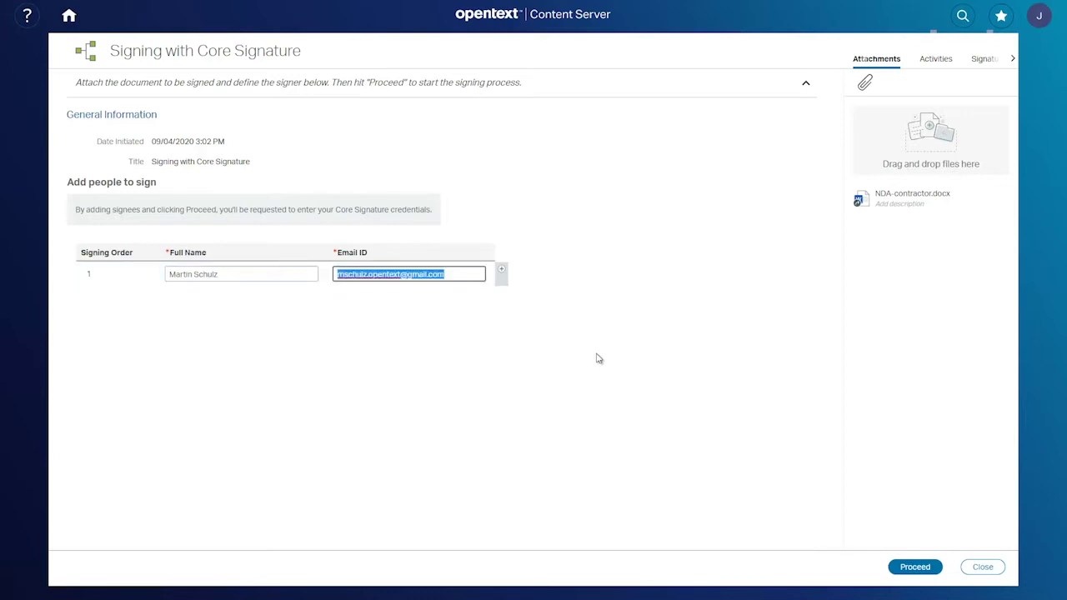
pyautogui.click(915, 567)
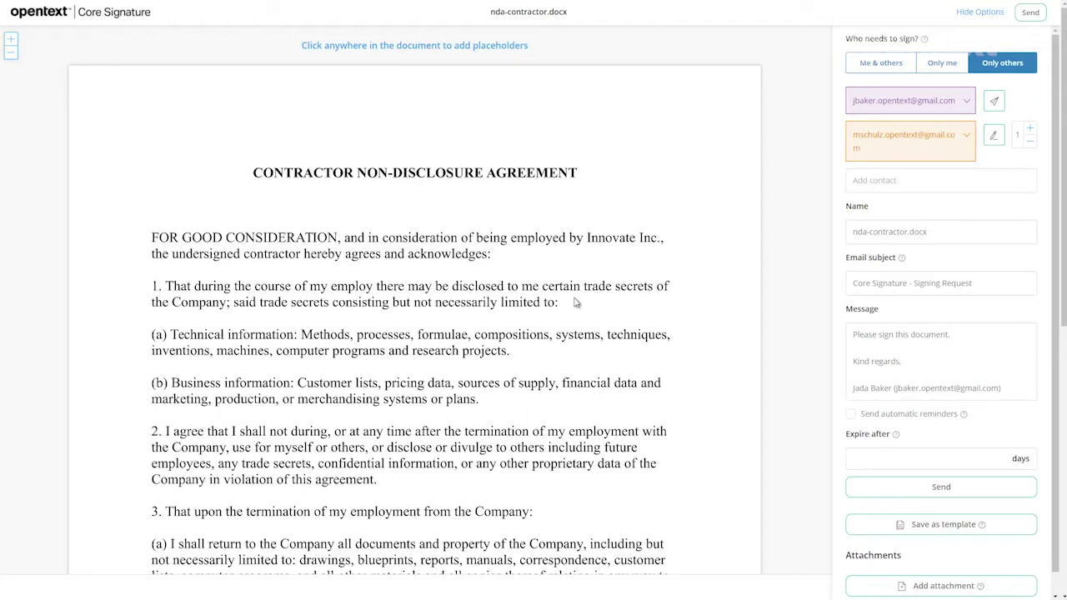
# Add a contractor Date field aligned just below Date Signed.
pyautogui.scroll(-6, 636, 288)
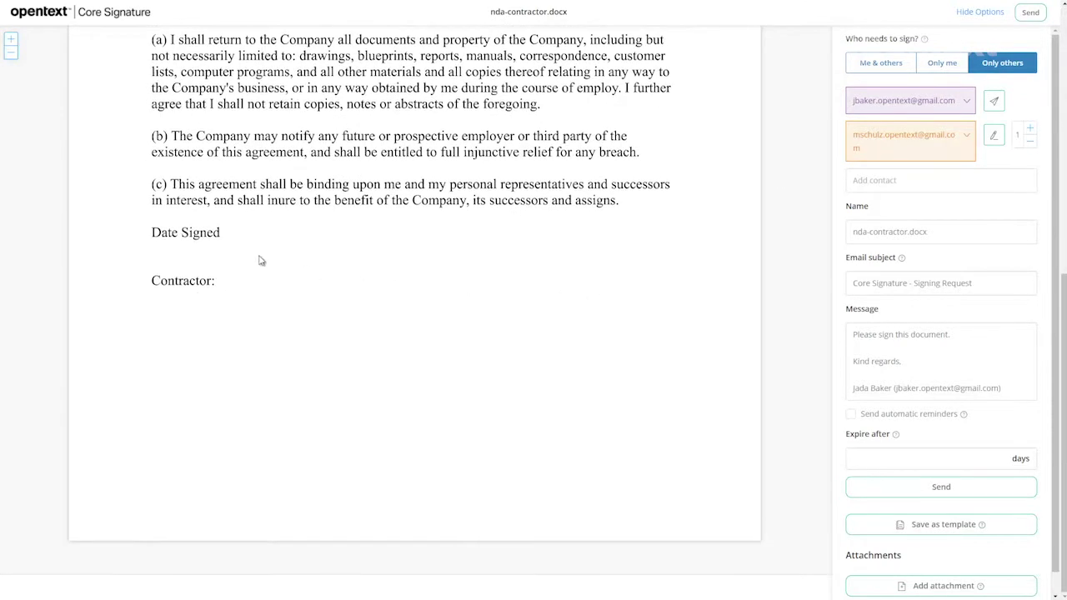
pyautogui.click(198, 264)
pyautogui.click(171, 241)
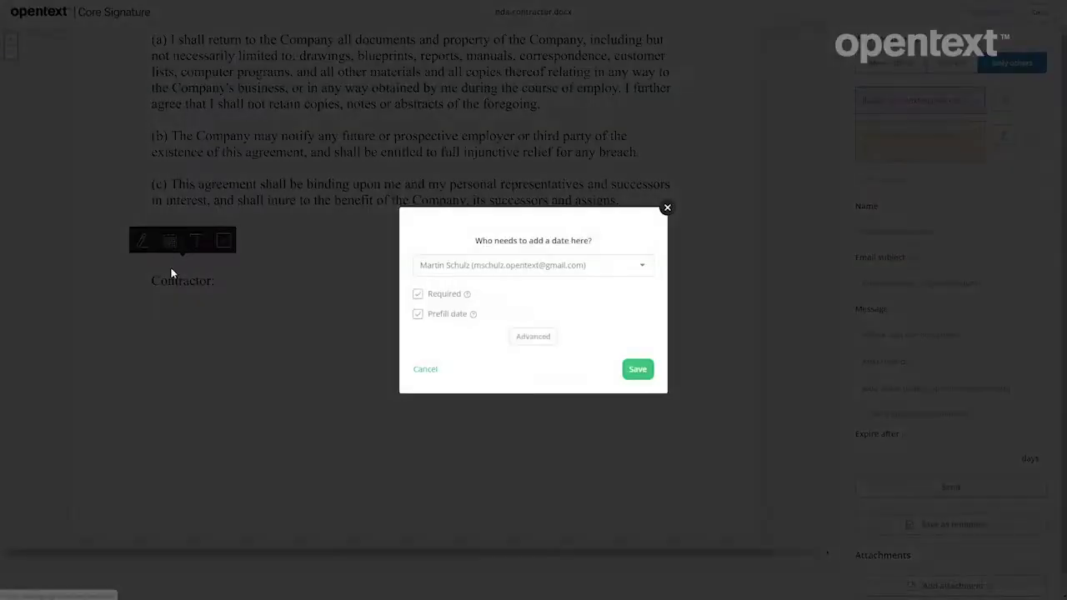
pyautogui.click(637, 369)
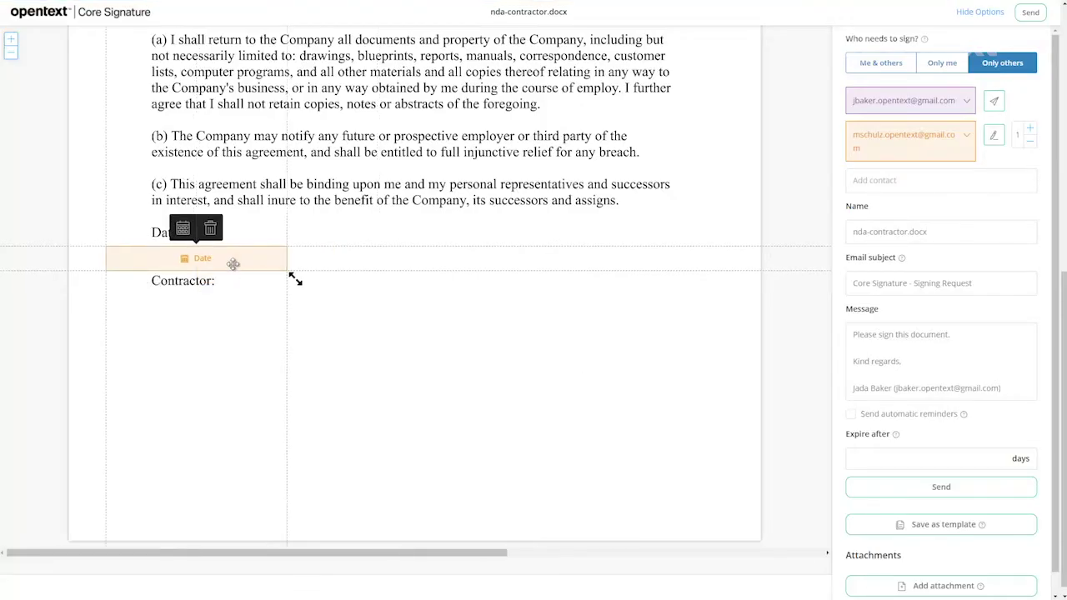
pyautogui.moveTo(250, 264); pyautogui.dragTo(276, 262)
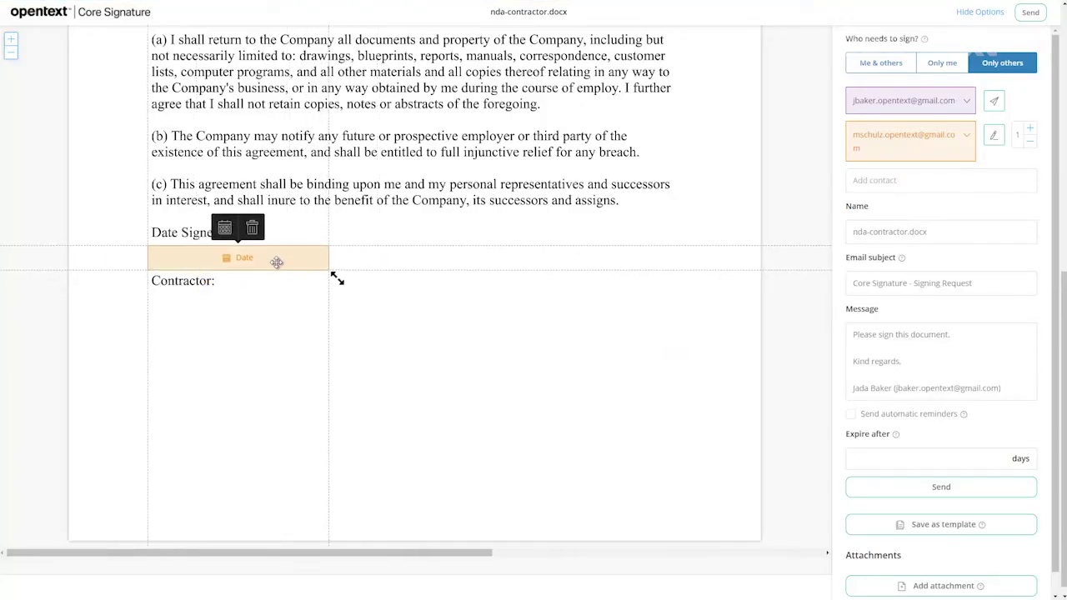
# Add a widened contractor Signature field below Contractor:.
pyautogui.click(180, 332)
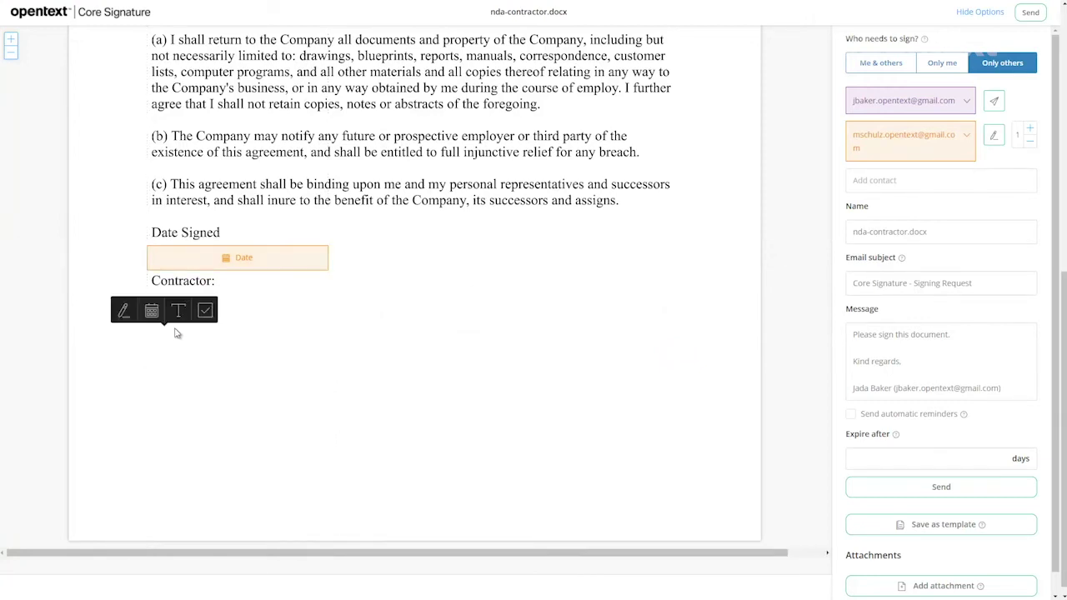
pyautogui.click(125, 312)
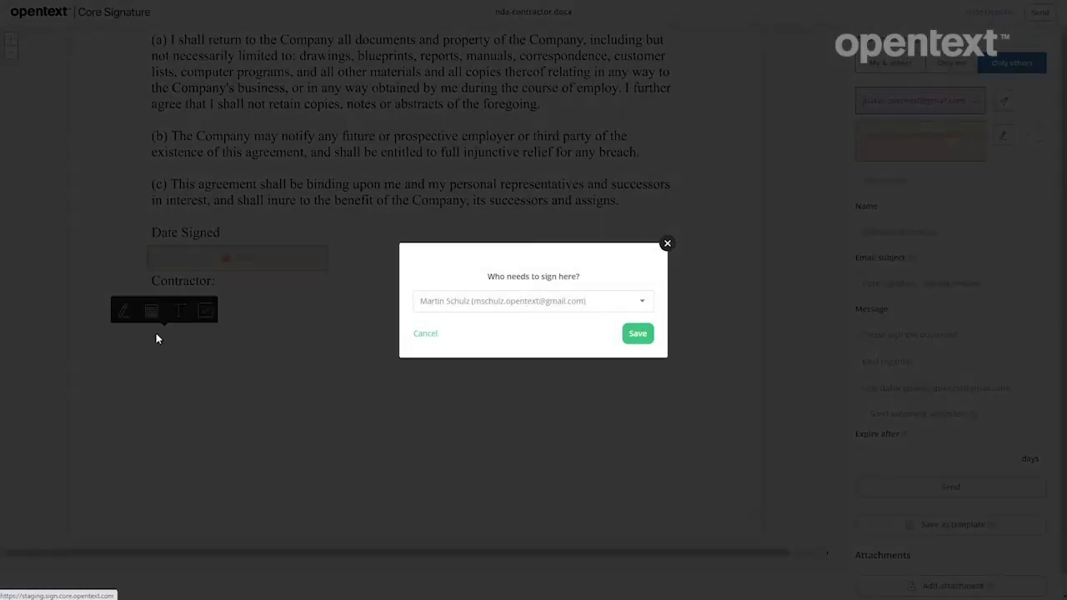
pyautogui.click(636, 334)
pyautogui.moveTo(262, 358)
pyautogui.mouseDown()
pyautogui.moveTo(228, 357)
pyautogui.moveTo(272, 360)
pyautogui.mouseUp()
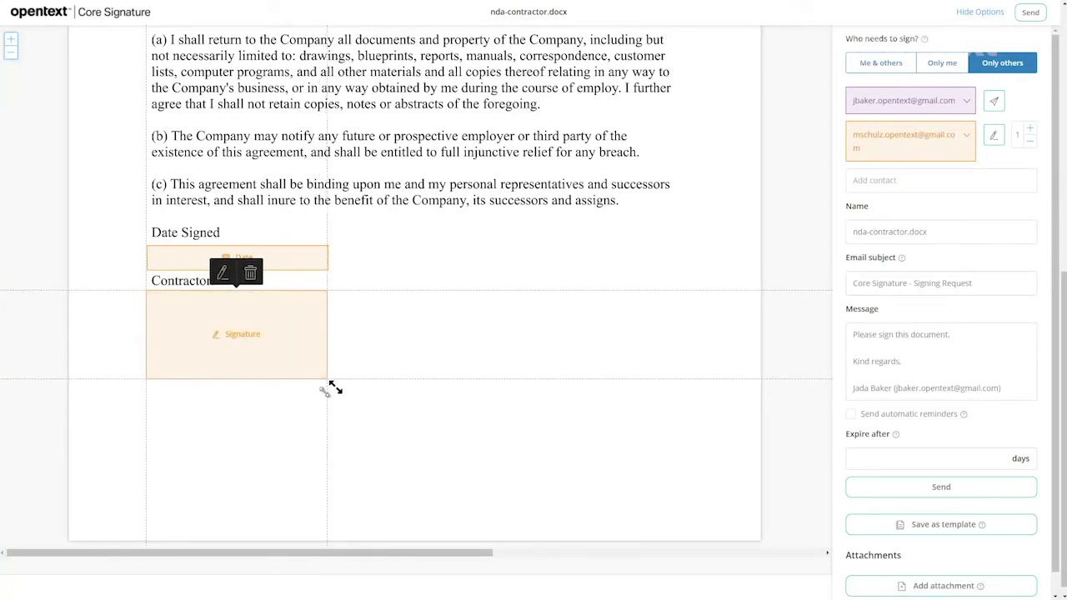
pyautogui.moveTo(333, 386); pyautogui.dragTo(531, 387)
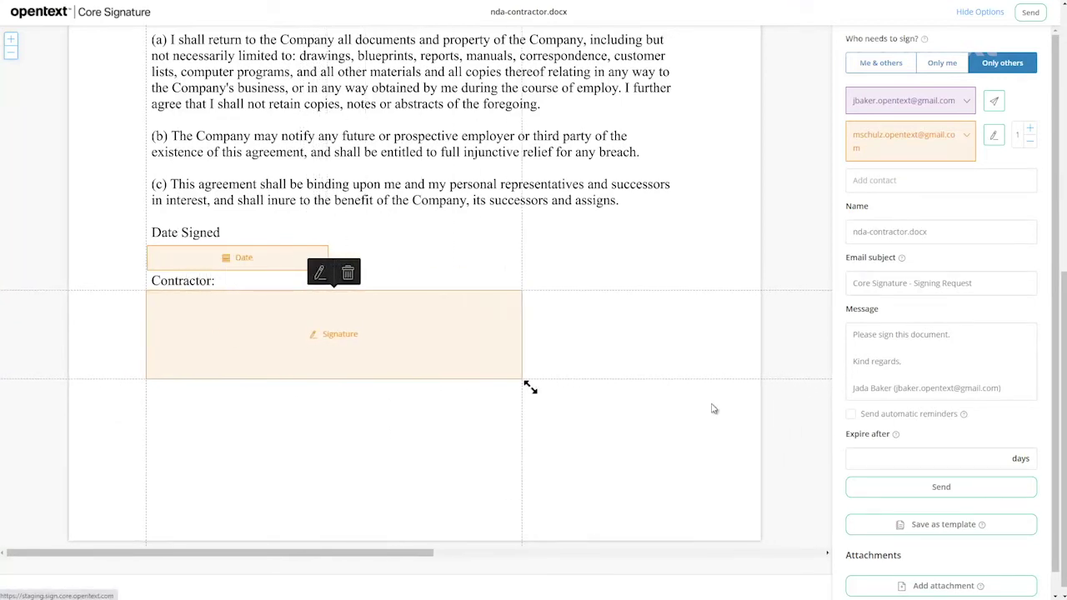
pyautogui.scroll(-2, 1050, 249)
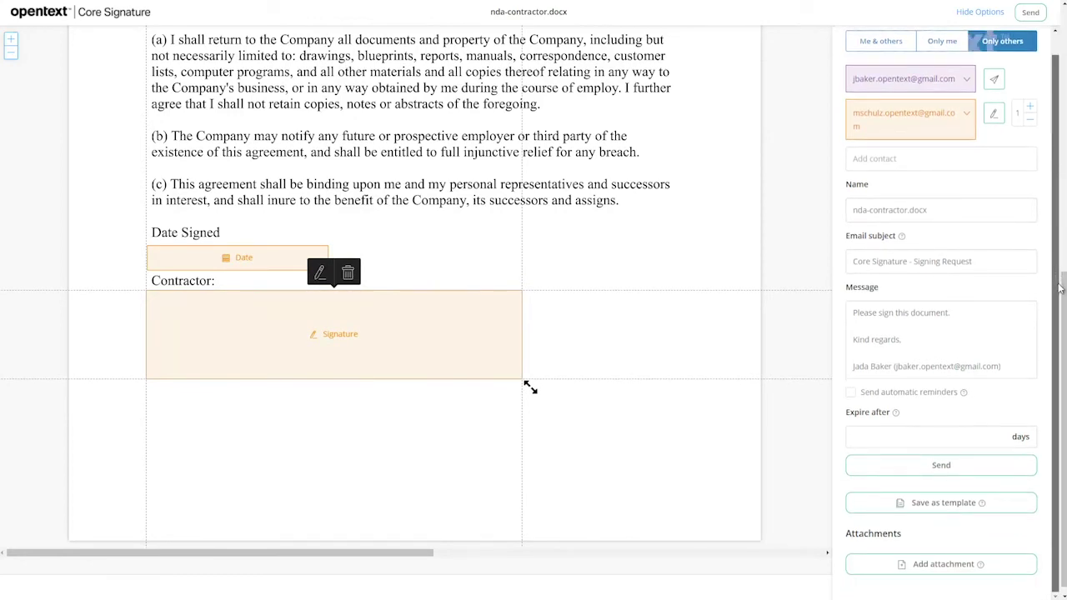
# Send the NDA for signing and open the newest Core Signature signing request in Gmail.
pyautogui.click(941, 465)
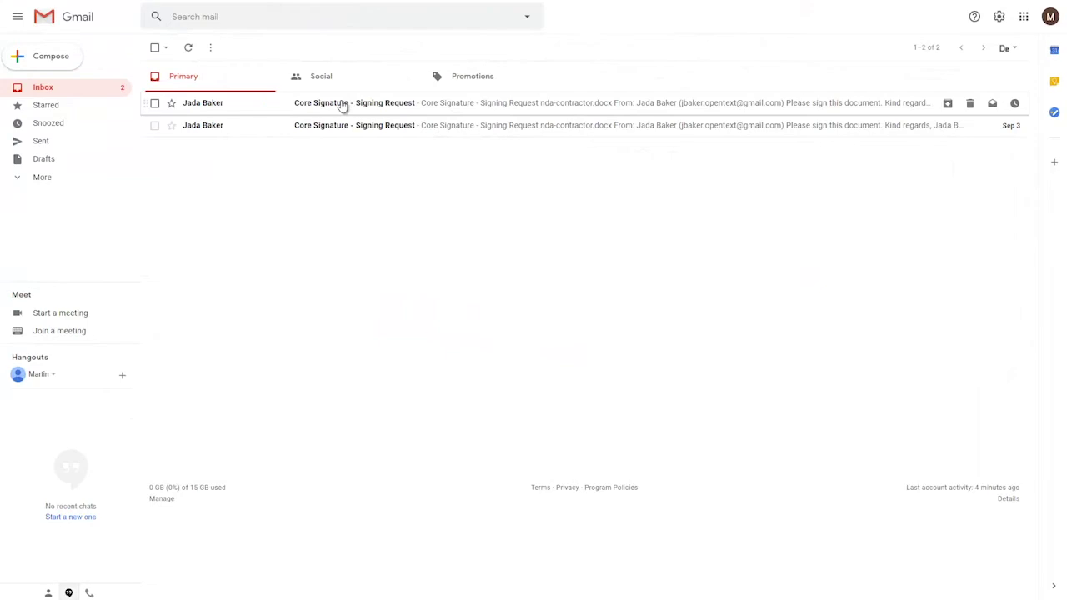
pyautogui.click(342, 106)
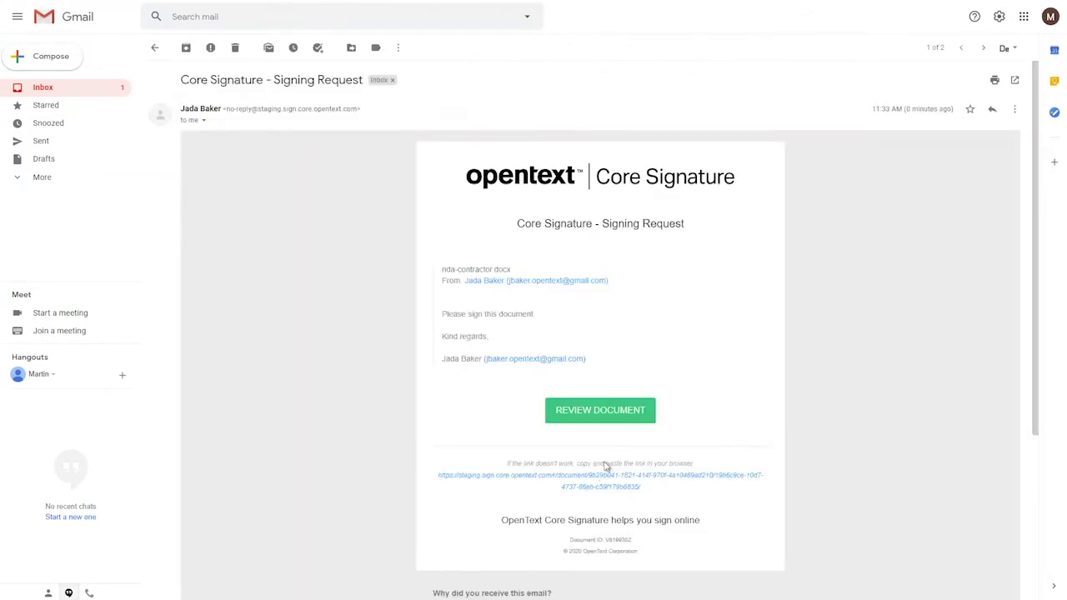
# Review the NDA from the e-mail and choose to sign it without logging in.
pyautogui.click(592, 406)
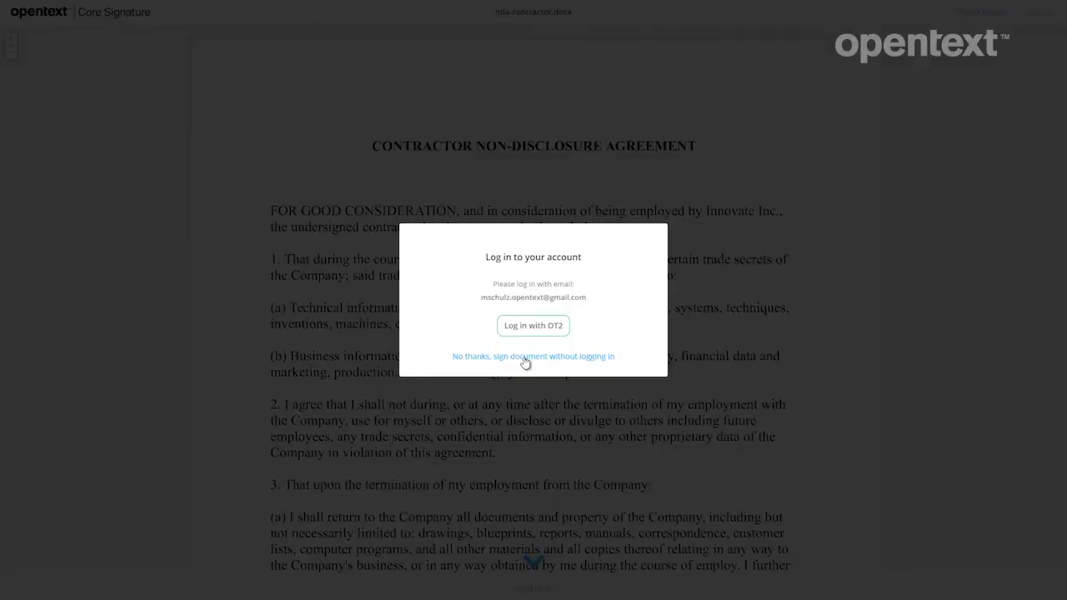
pyautogui.click(525, 357)
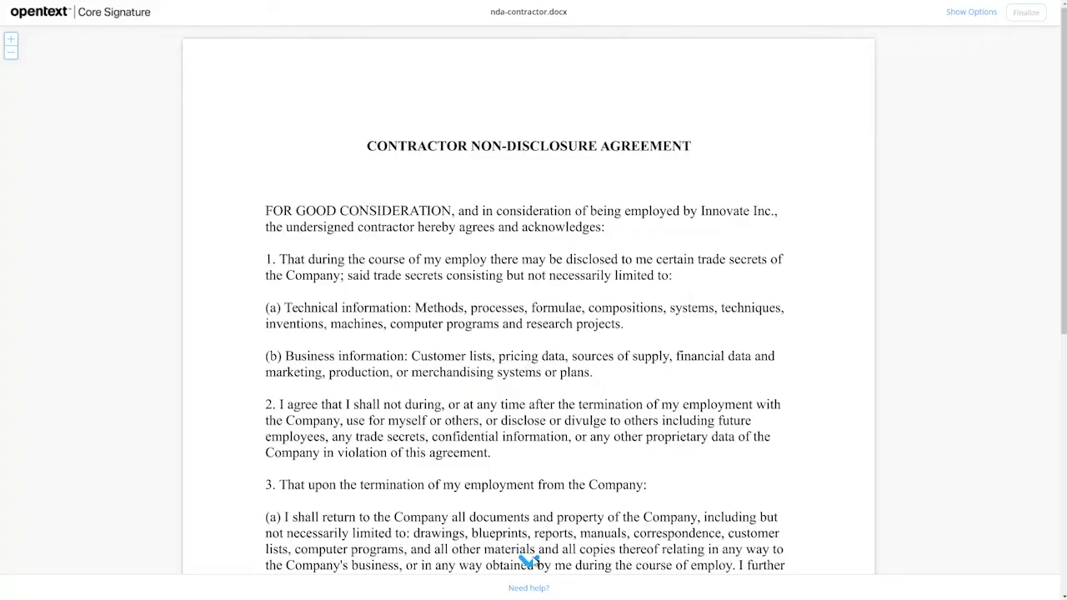
# Type the contractor's full name as a bold-style signature for the Contractor field.
pyautogui.click(530, 562)
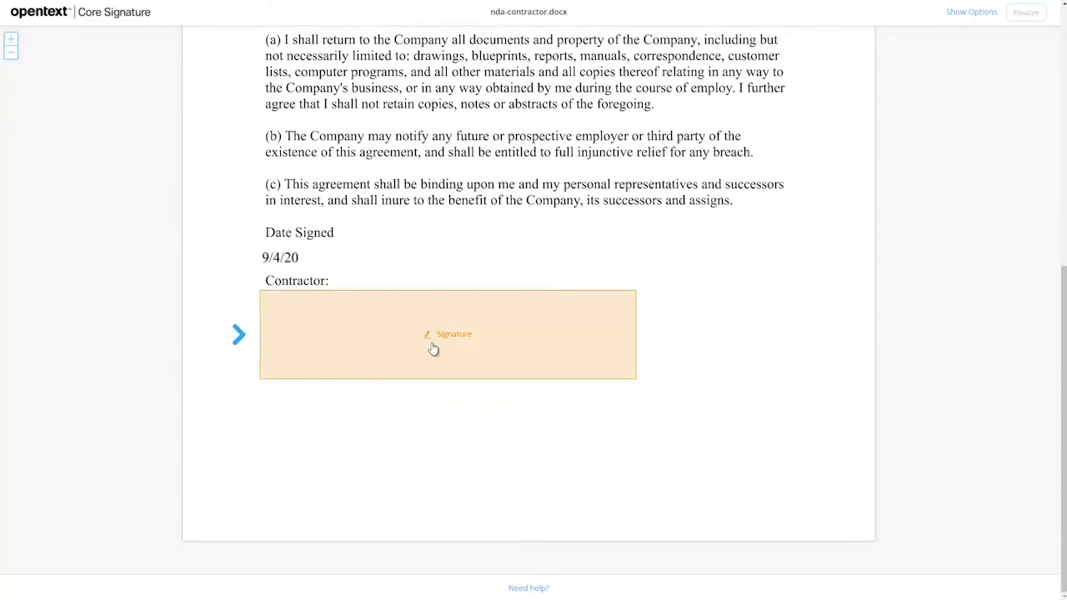
pyautogui.click(433, 349)
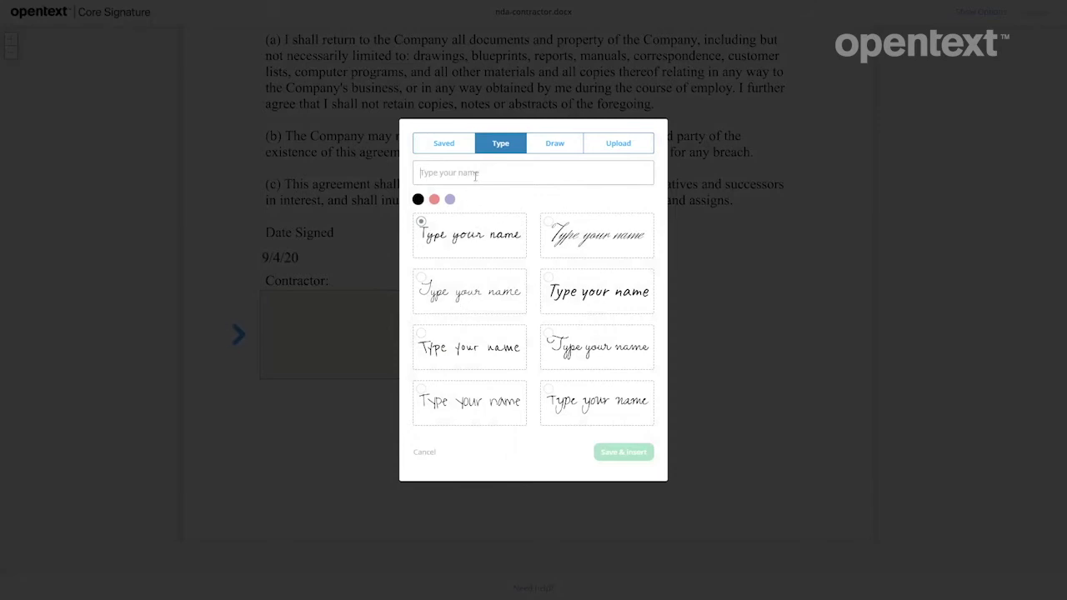
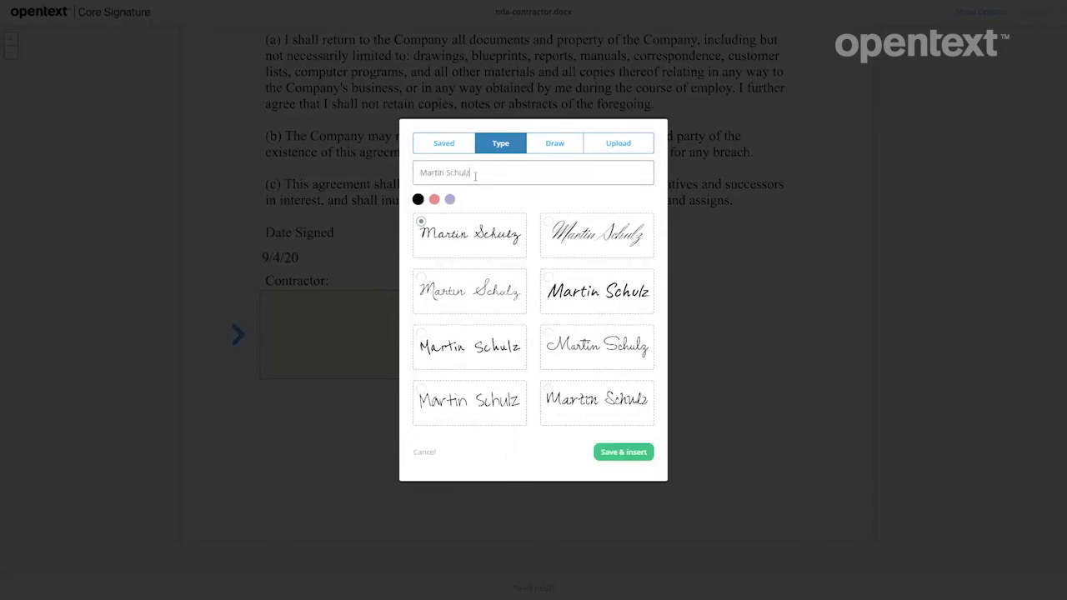
pyautogui.click(581, 292)
# Insert the signature, finalize, accept the terms of use and privacy policy, and sign.
pyautogui.click(623, 452)
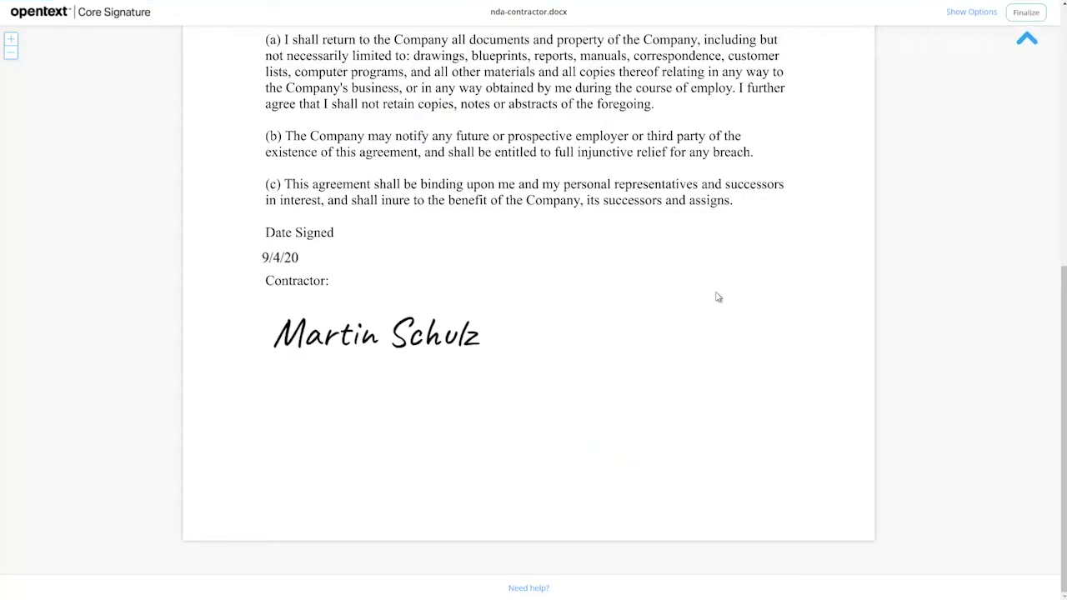
pyautogui.click(1025, 13)
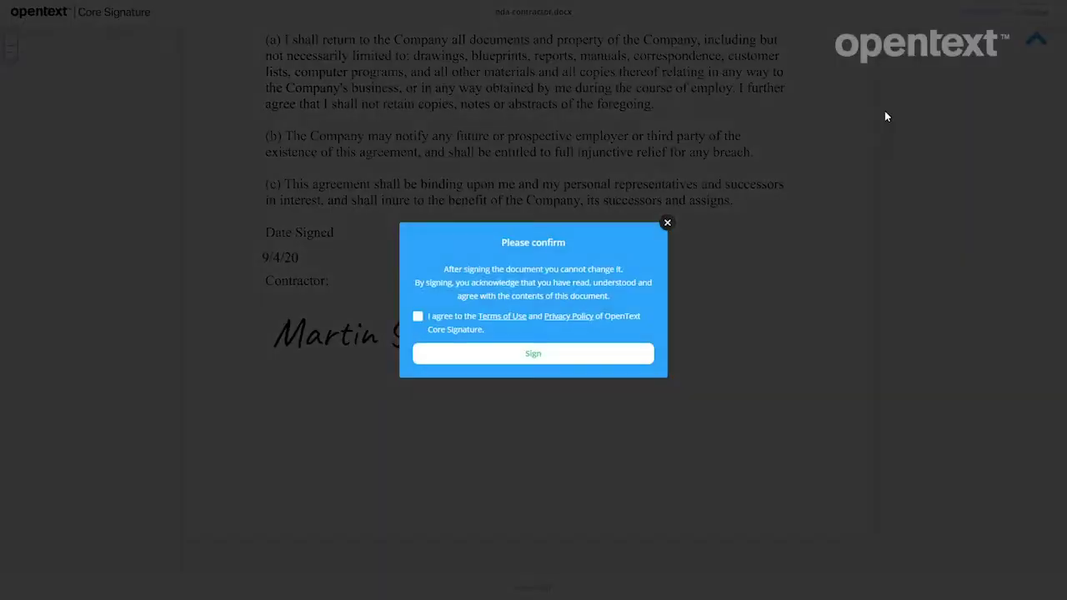
pyautogui.click(417, 316)
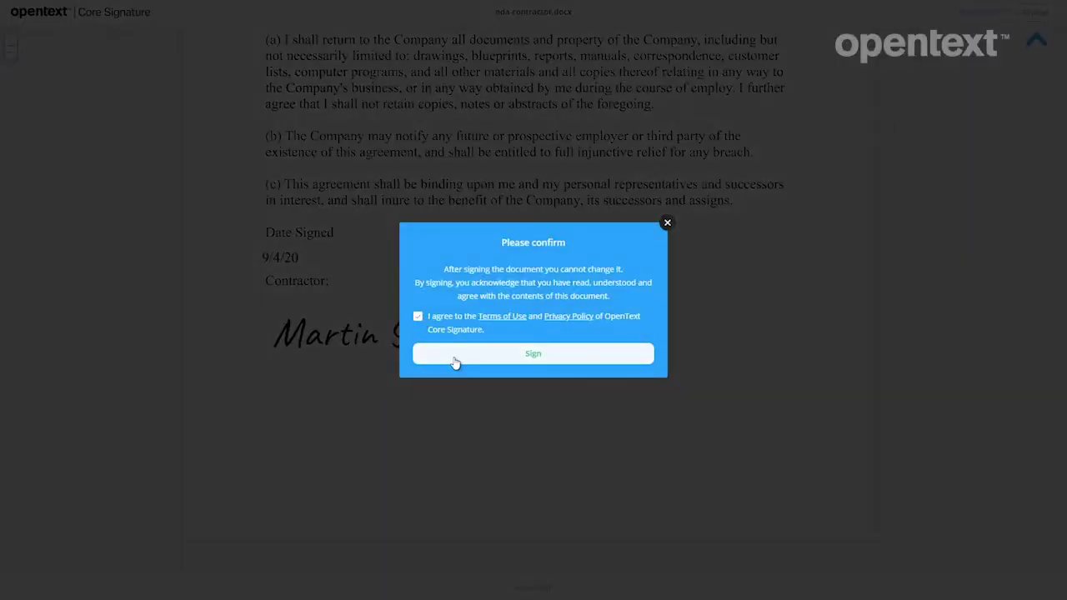
pyautogui.click(511, 361)
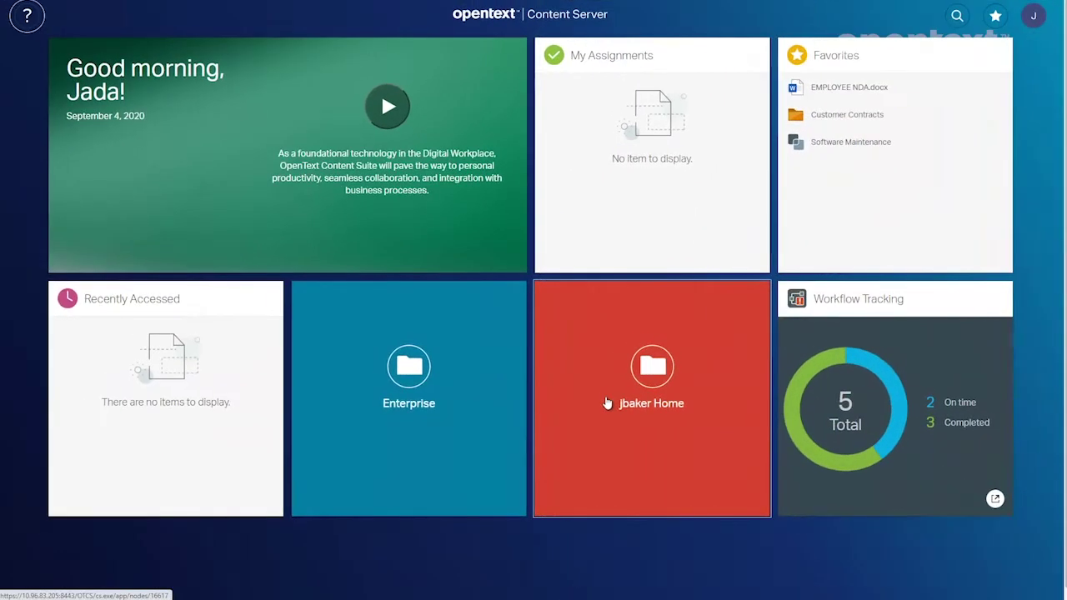
# Refresh the dashboard and open NDA-contractor.pdf from the Check signed document assignment.
pyautogui.click(588, 358)
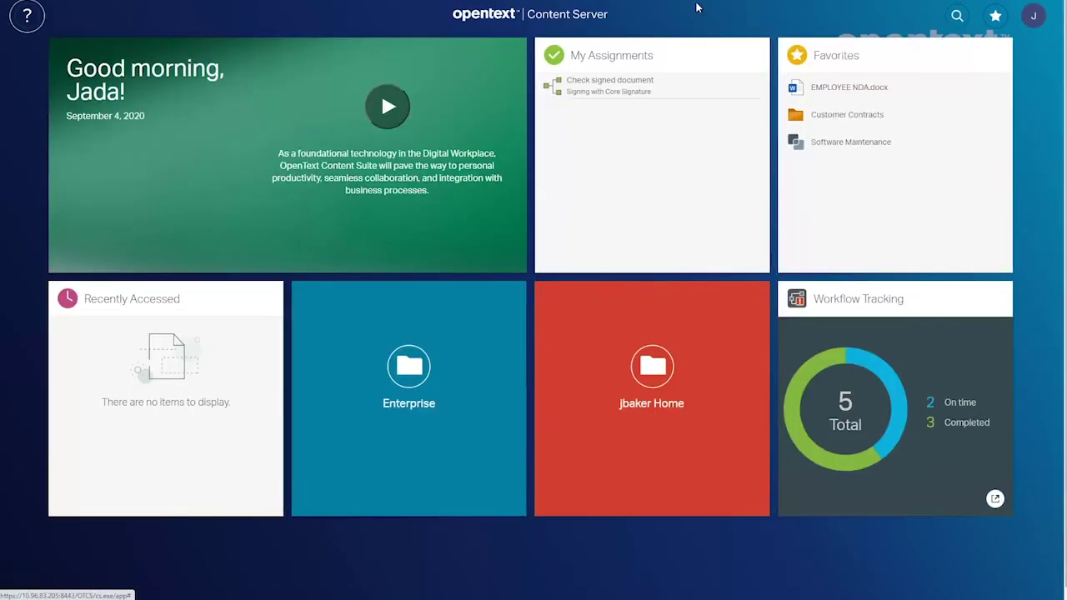
pyautogui.click(608, 87)
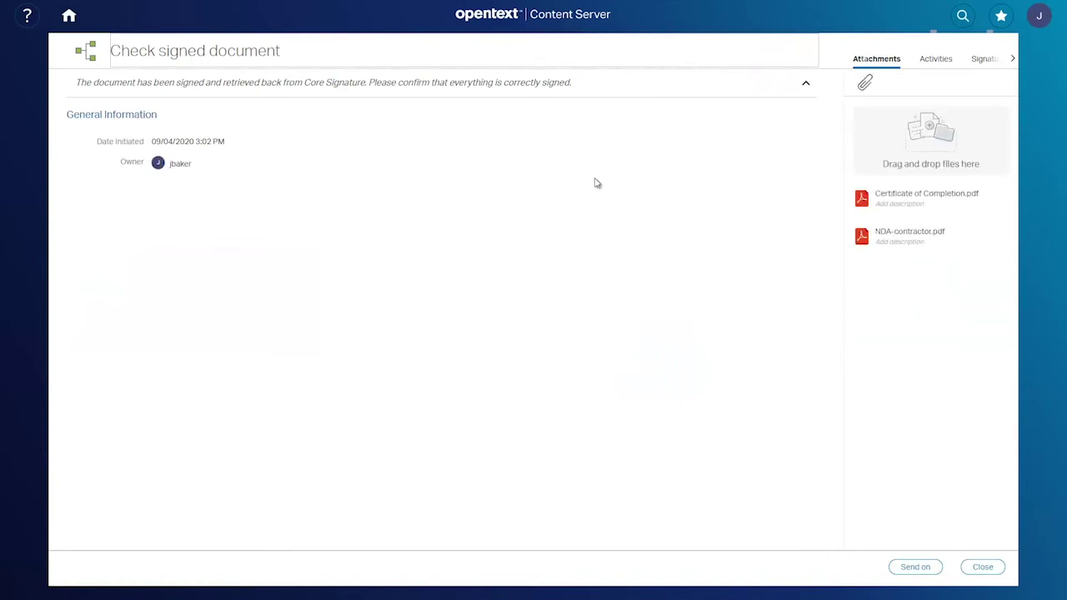
pyautogui.click(897, 237)
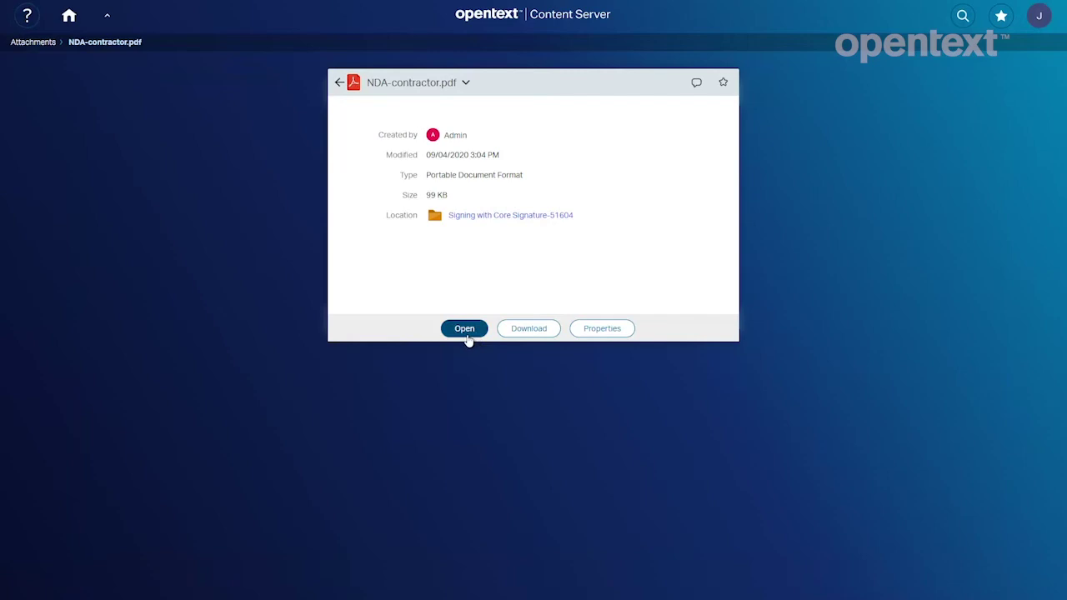
pyautogui.click(467, 333)
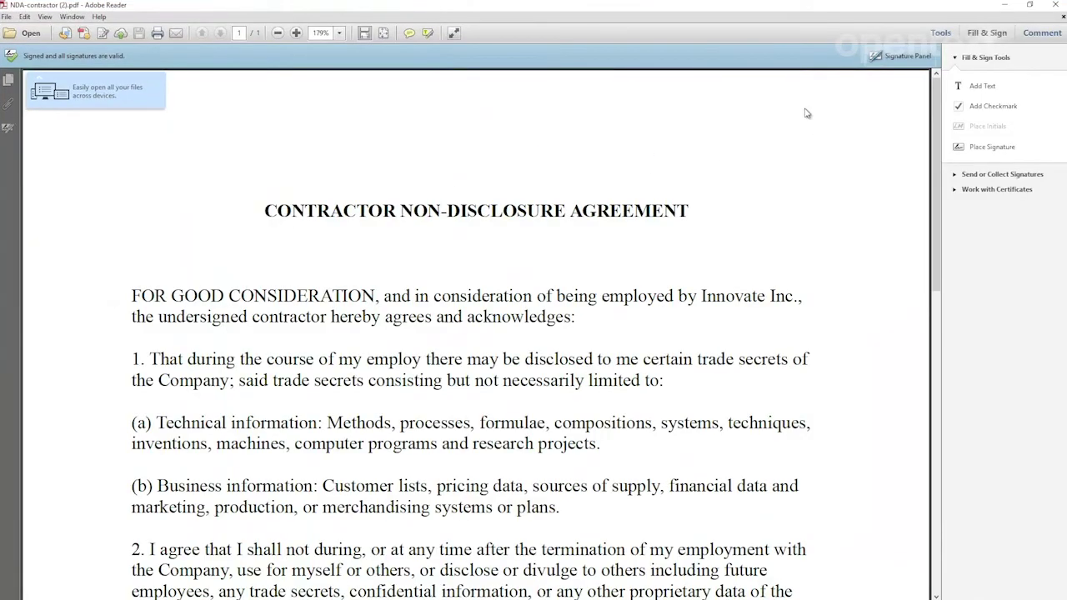
# Check the PDF's Rev. 1 signature validity and details in Read Mode, then close Reader.
pyautogui.click(454, 33)
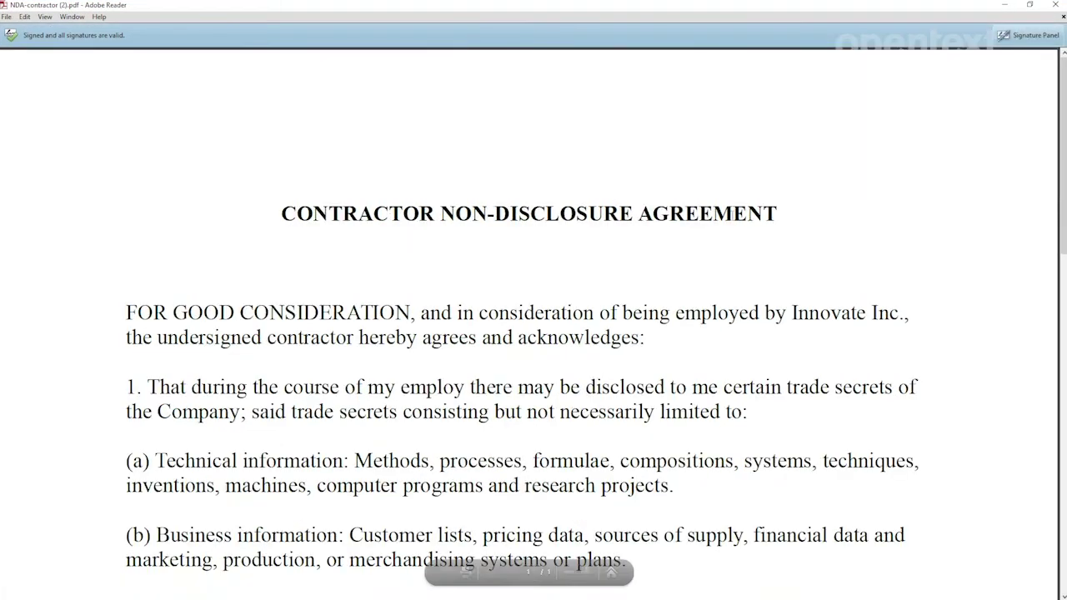
pyautogui.scroll(-5, 1063, 88)
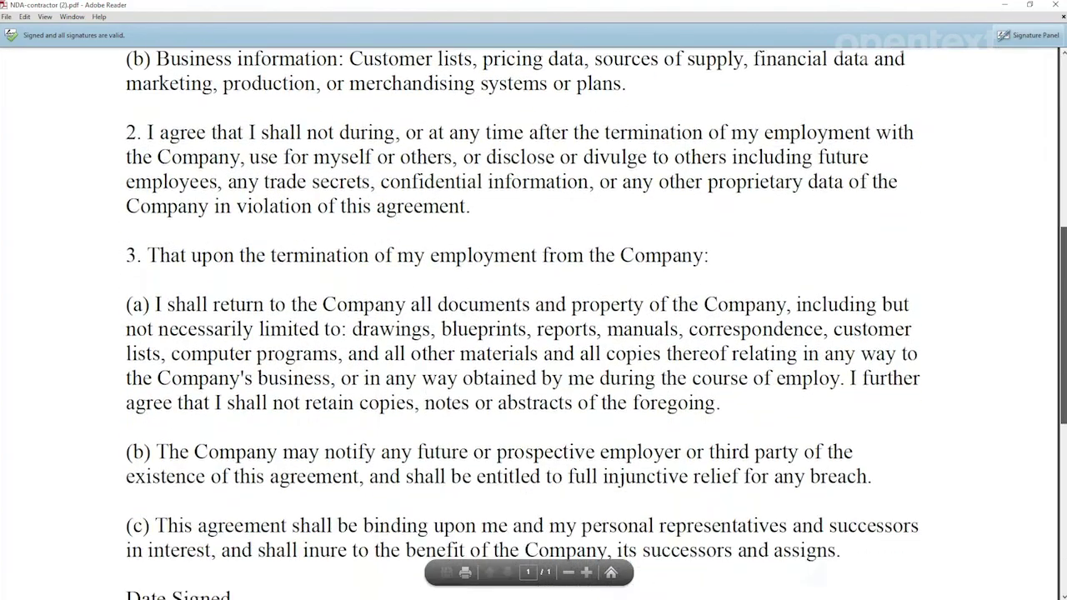
pyautogui.moveTo(1063, 246); pyautogui.dragTo(1063, 403)
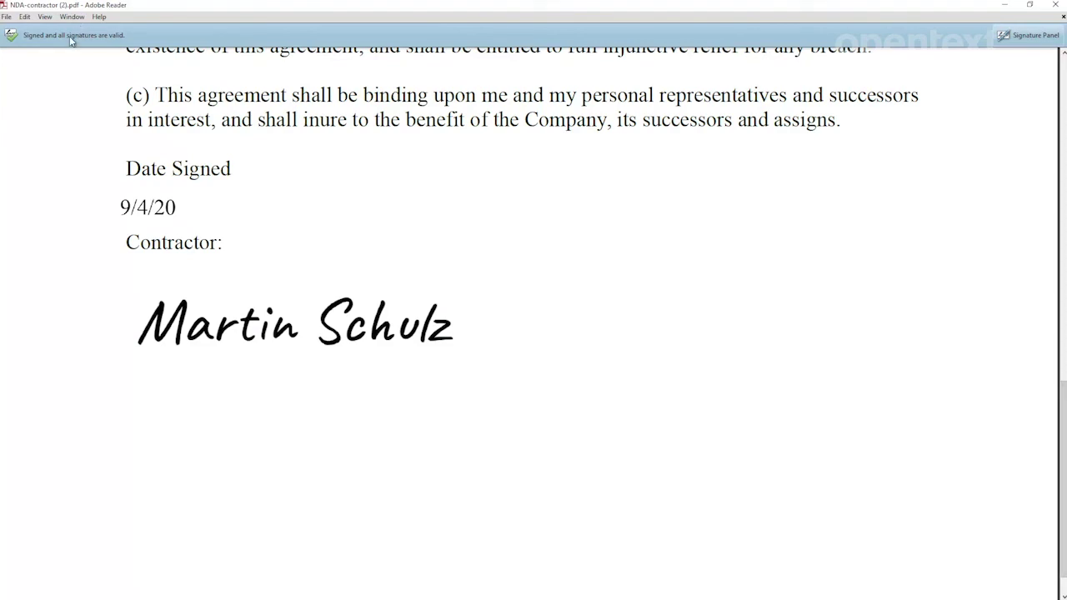
pyautogui.click(1028, 38)
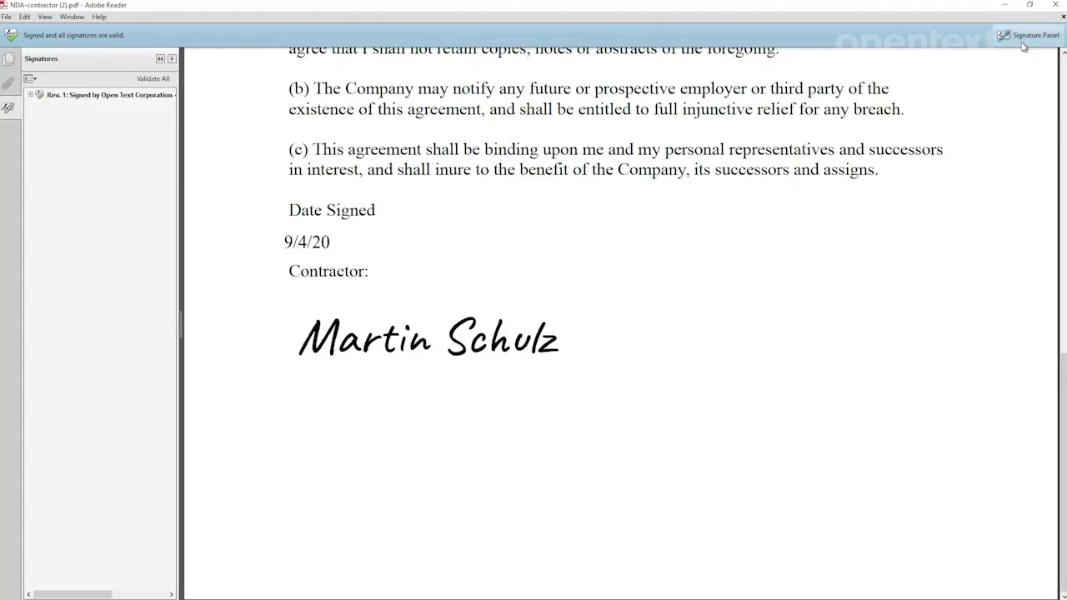
pyautogui.click(32, 96)
pyautogui.click(48, 165)
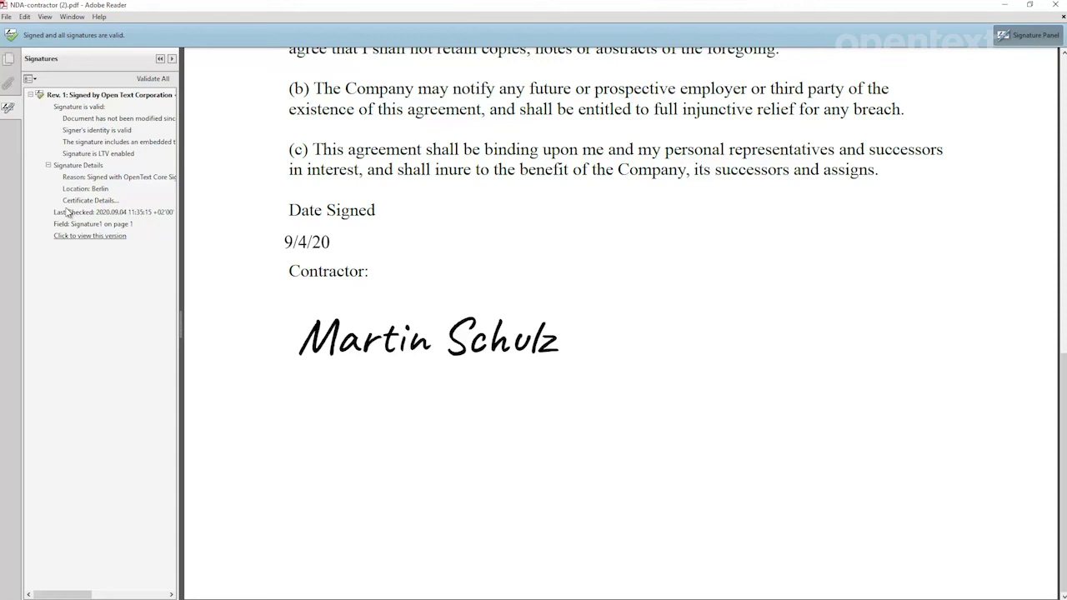
pyautogui.click(1055, 6)
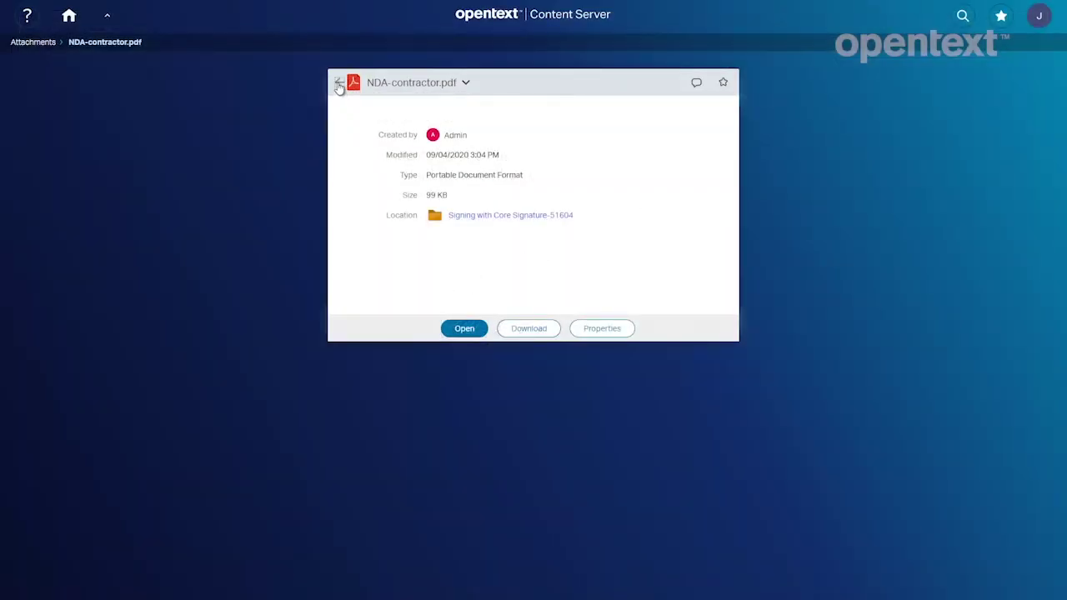
# From the Check signed document step, open the Certificate of Completion.pdf attachment in Adobe Reader.
pyautogui.click(340, 82)
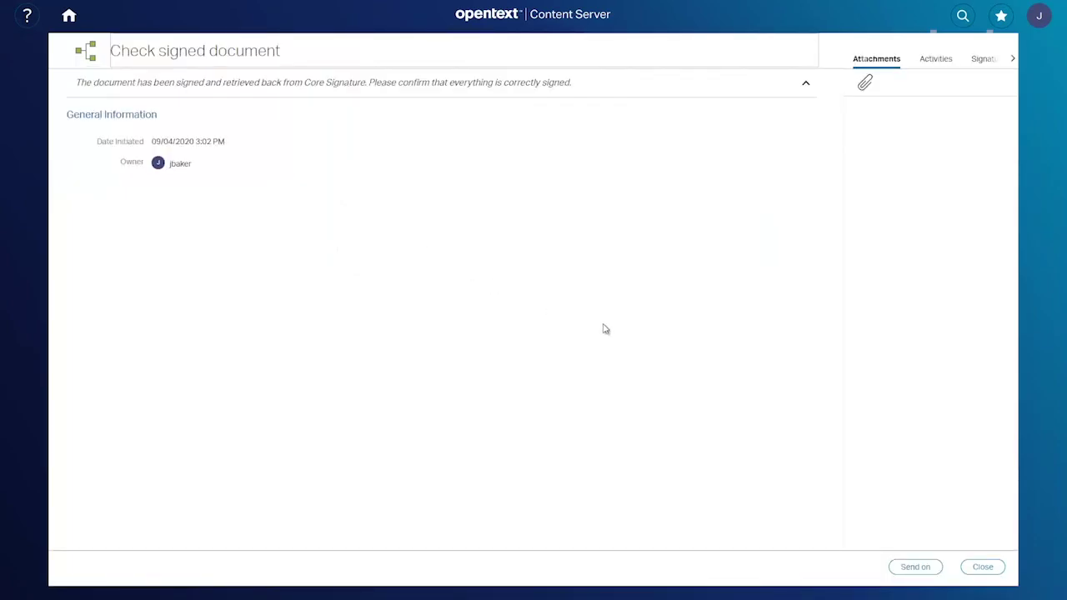
pyautogui.click(895, 195)
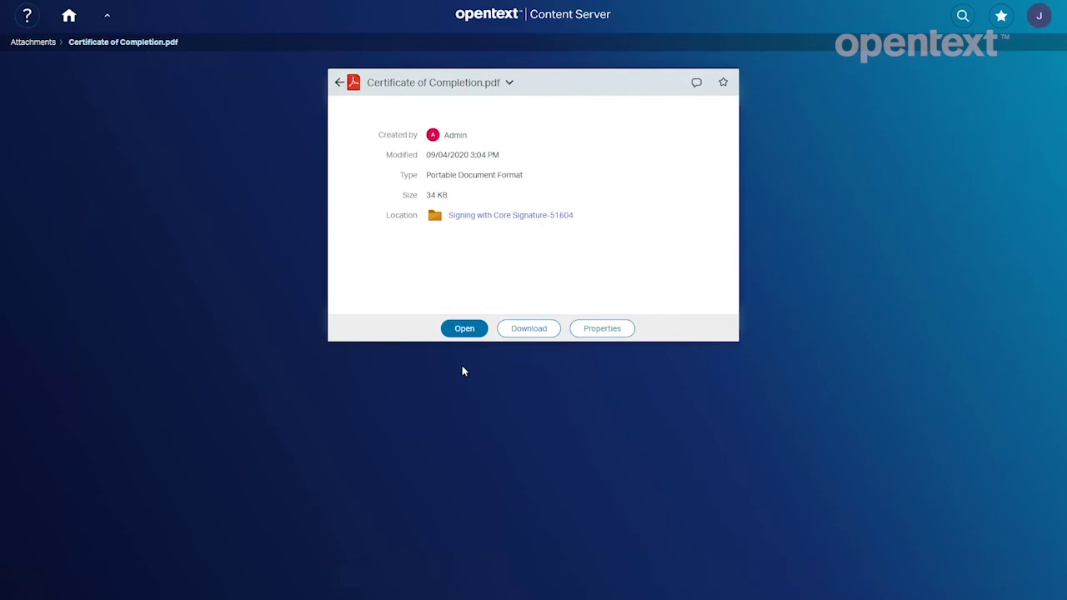
pyautogui.click(461, 327)
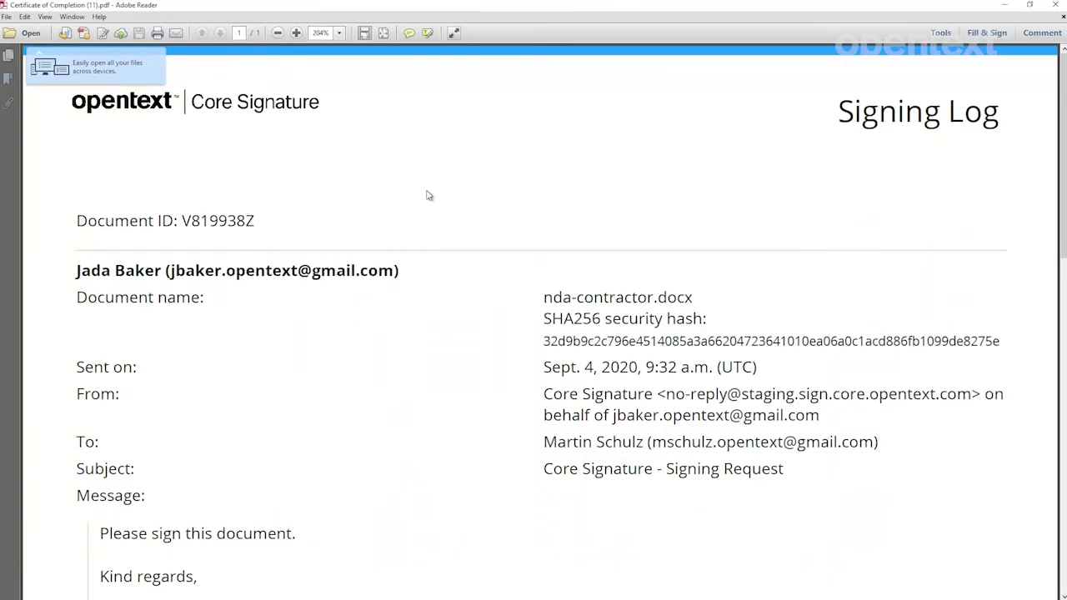
# Scroll the signing log down to the verified signature and the Sept. 4, 2020, 9:34 a.m. signed timestamp.
pyautogui.moveTo(1062, 136); pyautogui.dragTo(1057, 470)
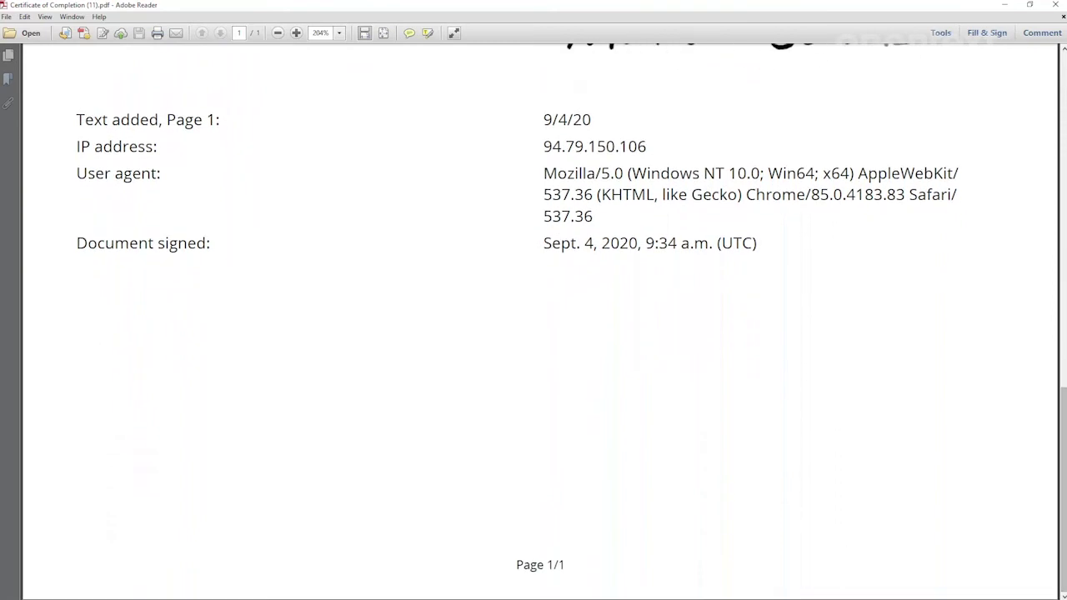
# Close the certificate and send the step on with comment 'NDA signed. Please create VPN access'.
pyautogui.click(1056, 5)
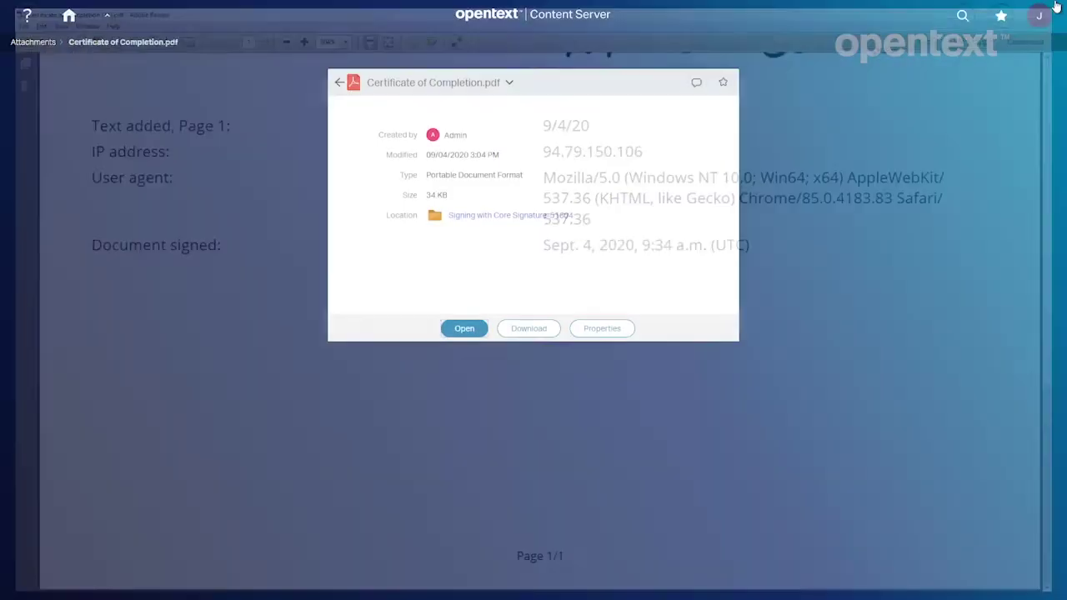
pyautogui.click(338, 83)
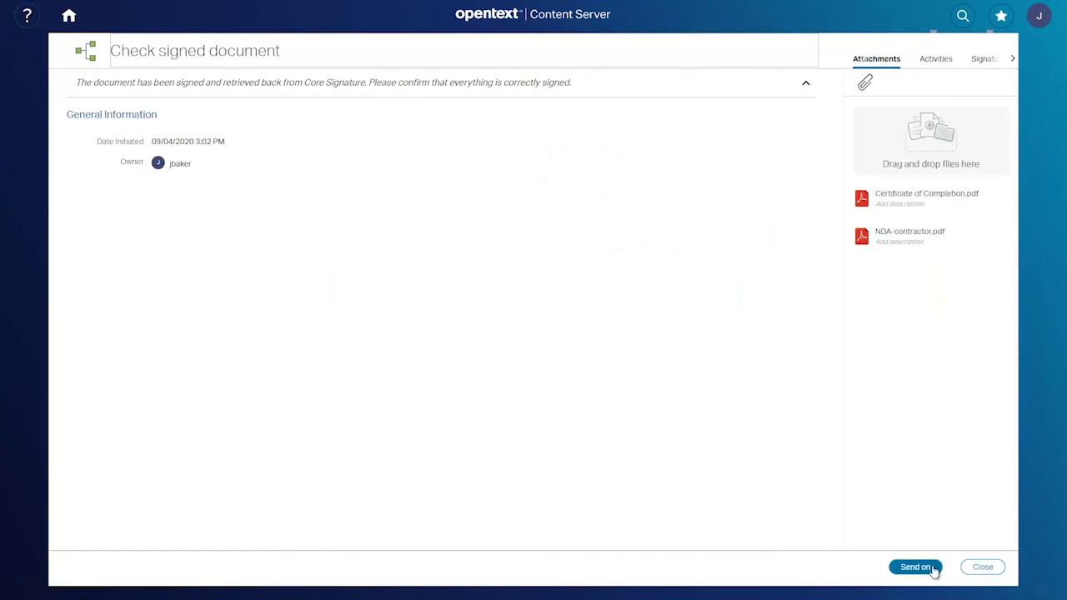
pyautogui.click(917, 567)
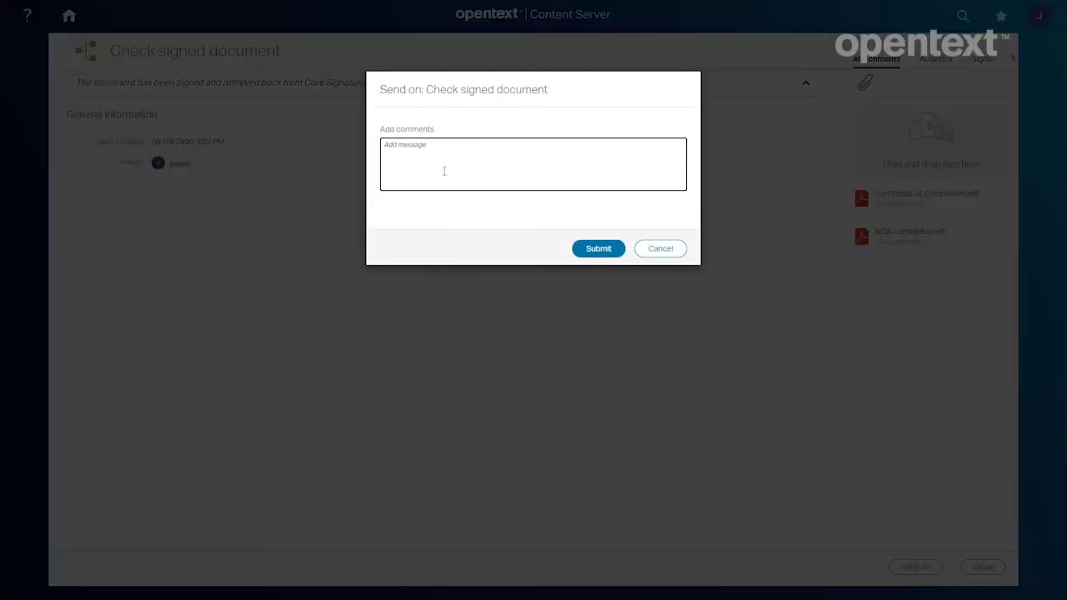
pyautogui.write('ND')
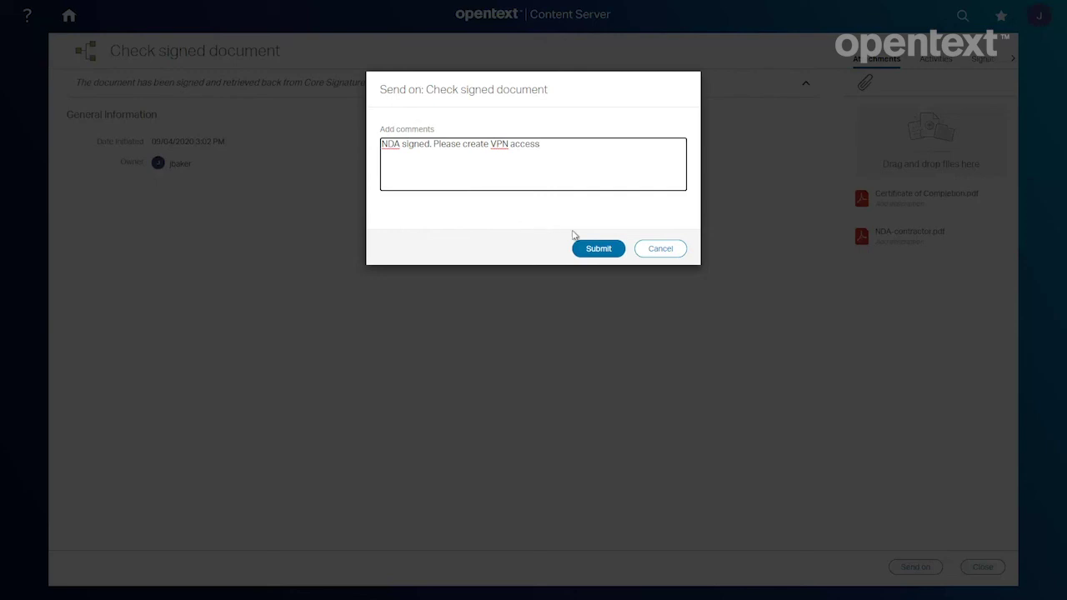
pyautogui.click(593, 249)
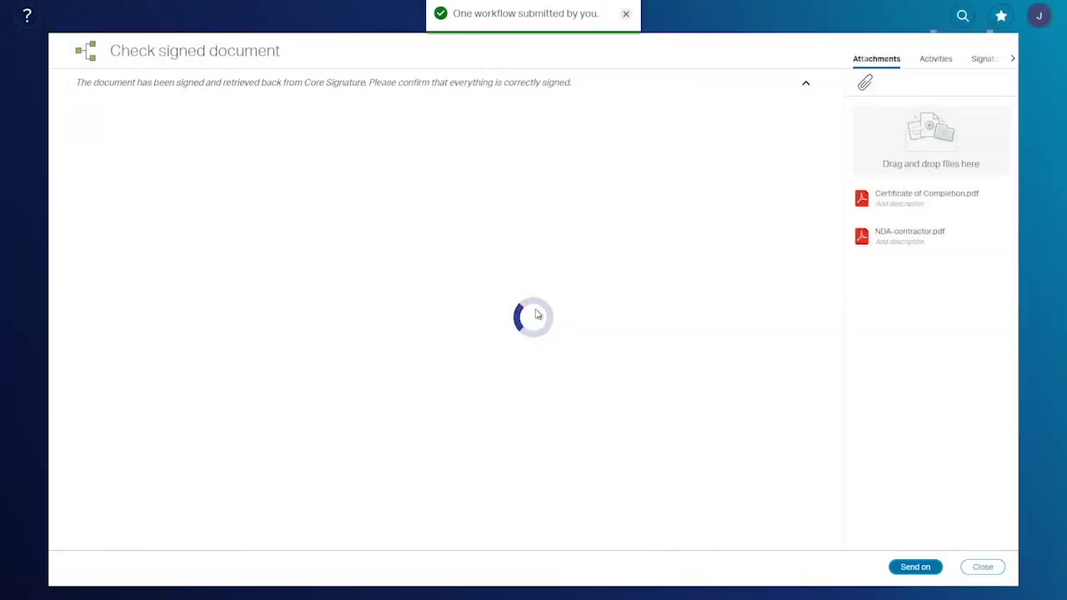